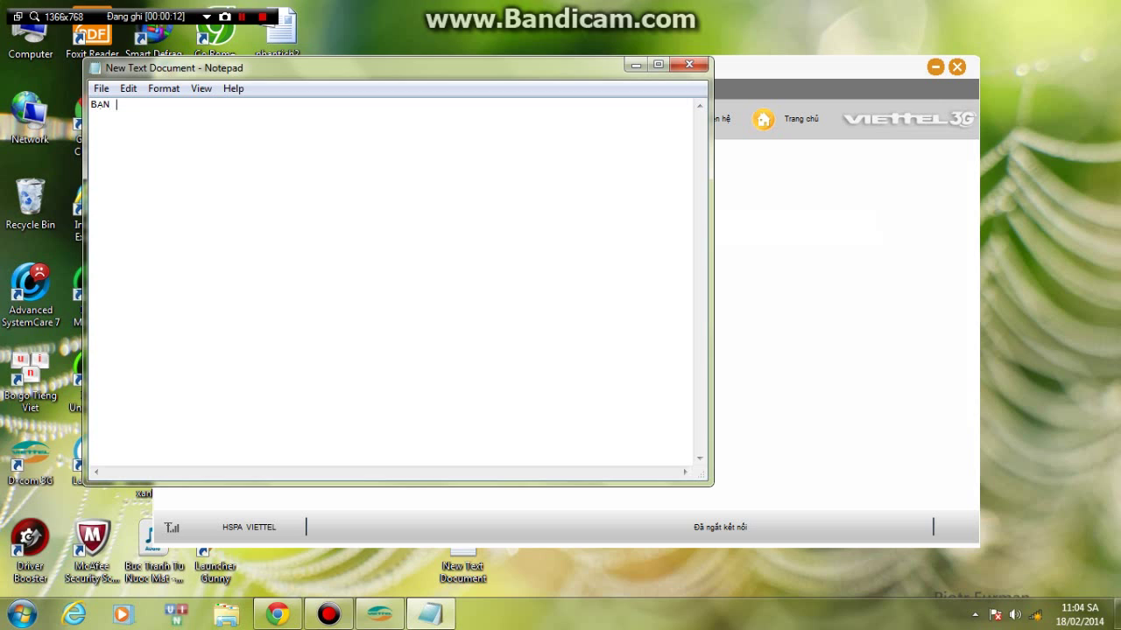
Step: Complete the Notepad note to read "BẠN LÀM THEO TÔI NHÉ!:))" and clear it again
{"action": "type", "text": "LAM"}
{"action": "type", "text": " THEO"}
{"action": "type", "text": " TỐI"}
{"action": "type", "text": " NHÉ"}
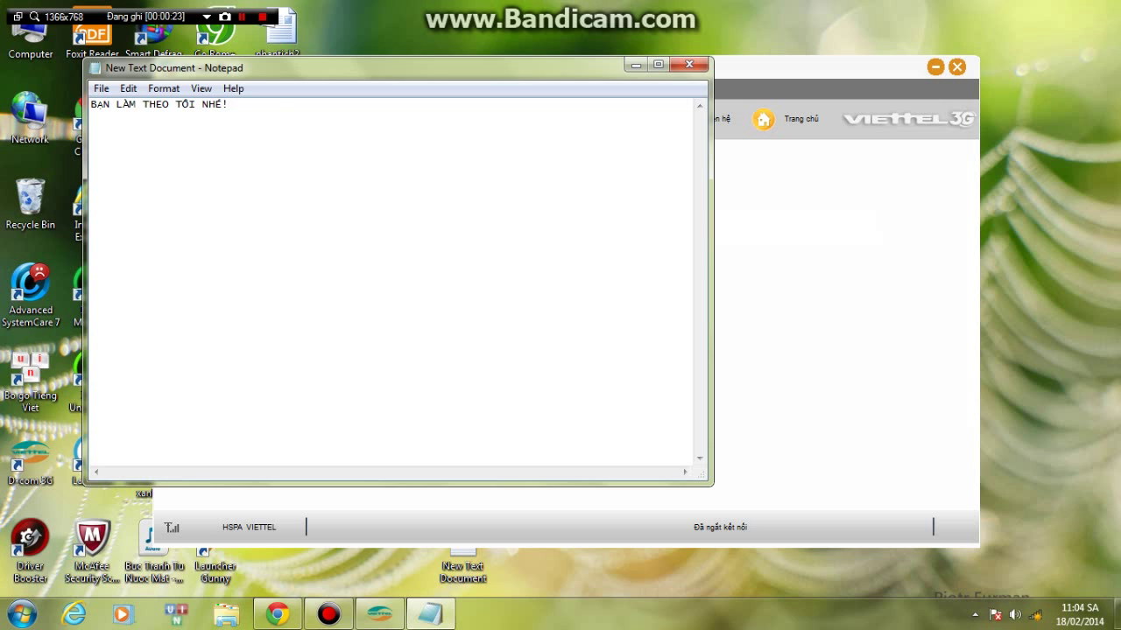
{"action": "type", "text": "!:))"}
{"action": "key", "text": "ctrl+a"}
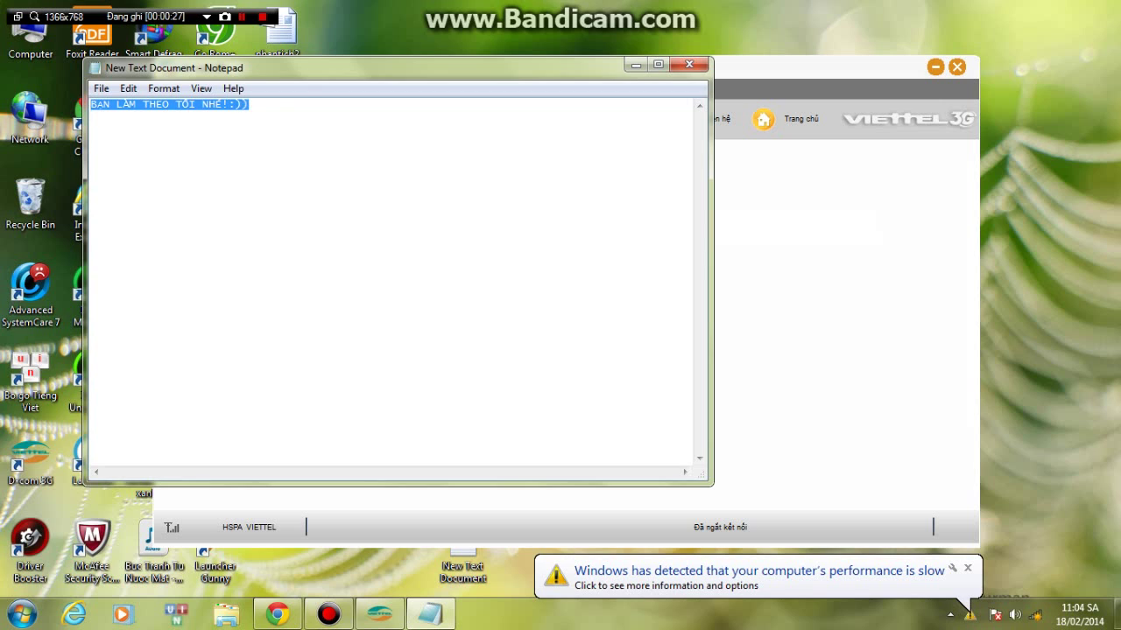
{"action": "key", "text": "BackSpace"}
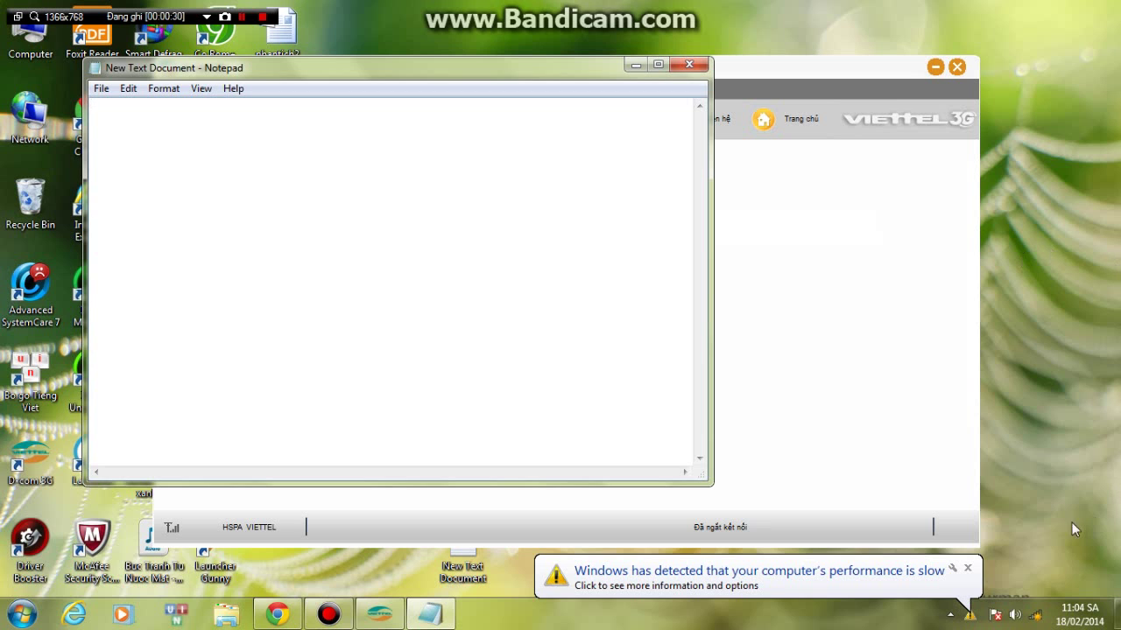
Step: Create a desktop shortcut for the Viettel dial-up connection from the Windows network connections, and close the connections window
{"action": "left_click", "coordinate": [1035, 615]}
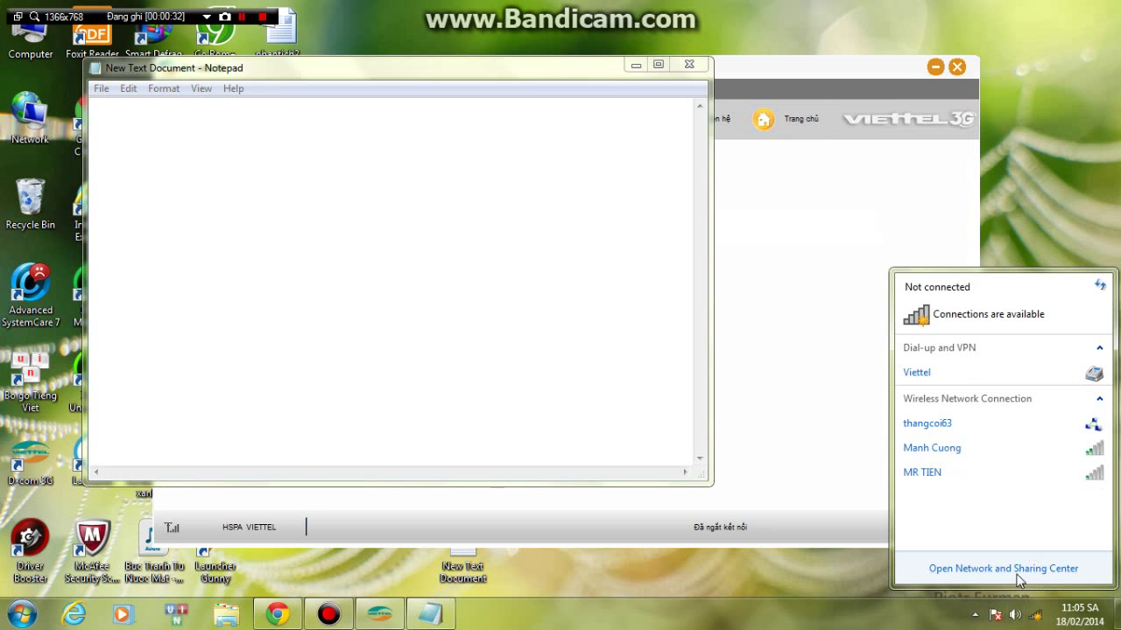
{"action": "left_click", "coordinate": [1024, 567]}
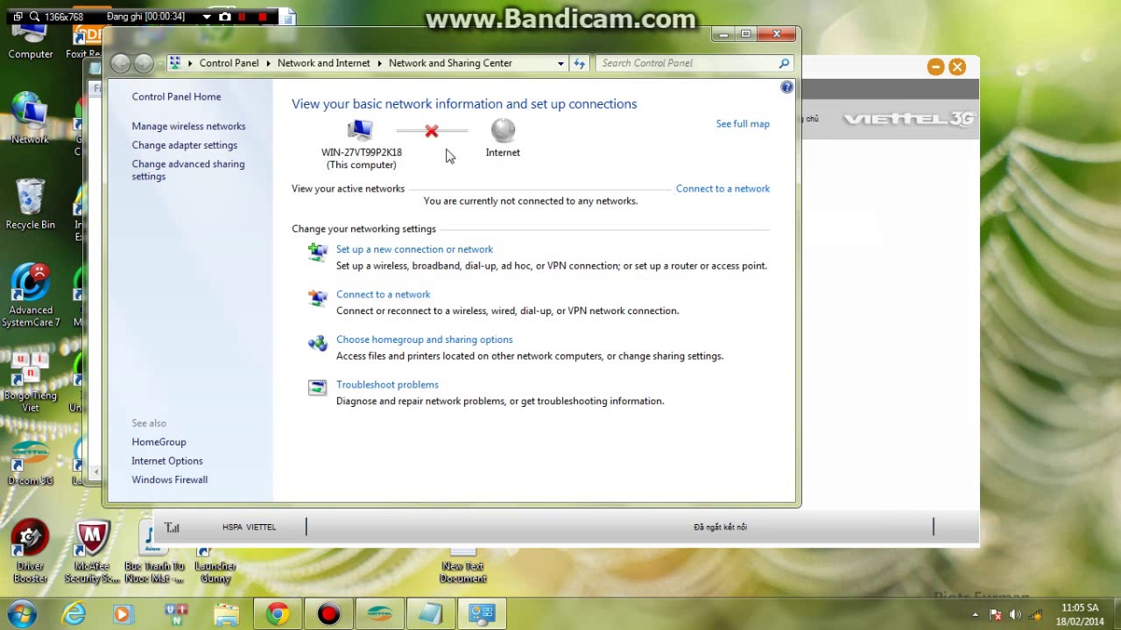
{"action": "left_click", "coordinate": [223, 145]}
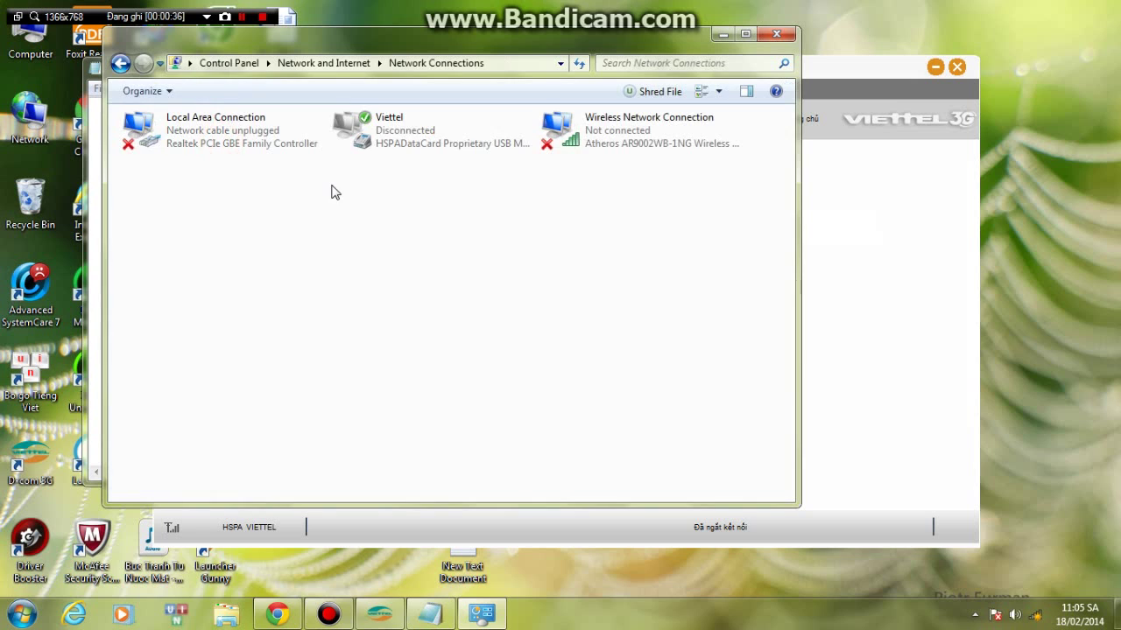
{"action": "left_click_drag", "start_coordinate": [399, 123], "coordinate": [1053, 85]}
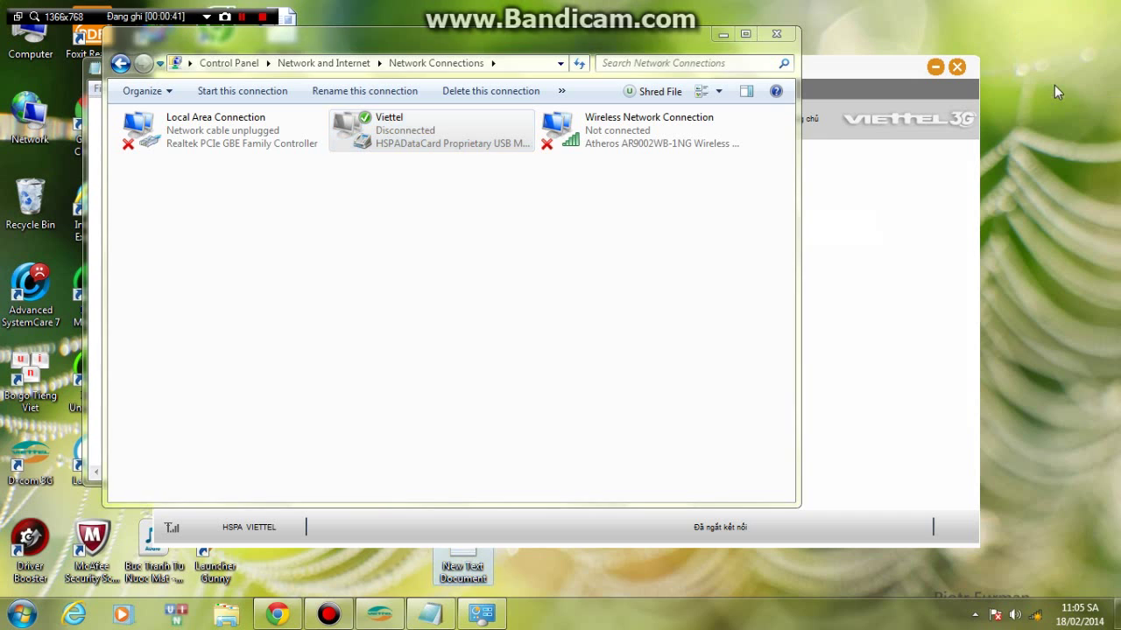
{"action": "left_click", "coordinate": [774, 35]}
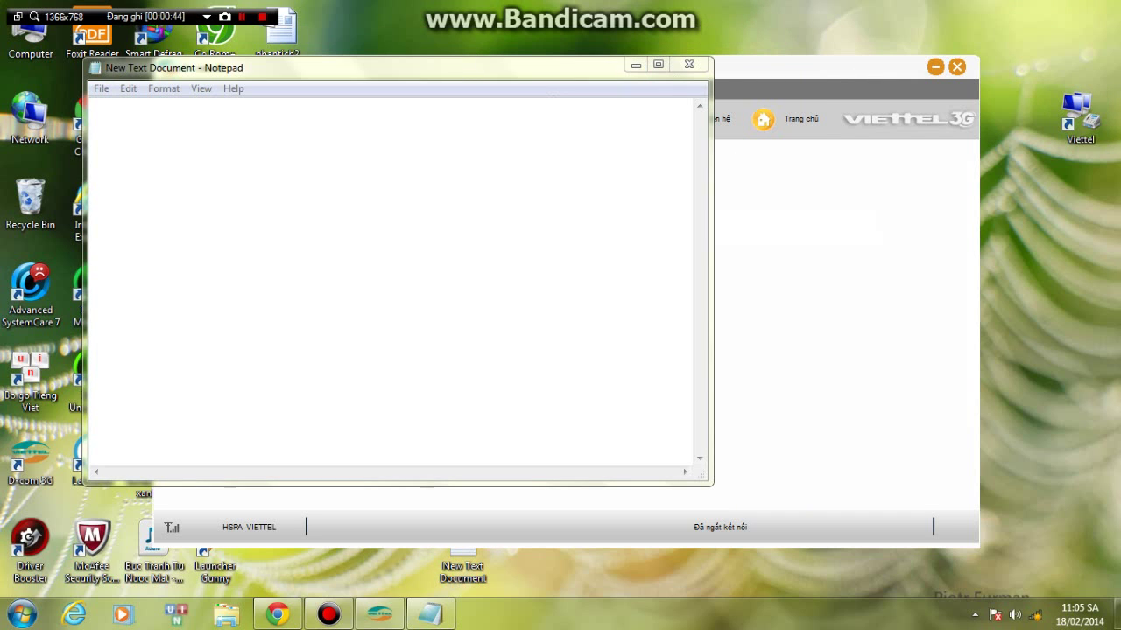
Step: Write the note "MỞ CHƯƠNG TRÌNH DCOM RA" in Notepad and clear it again
{"action": "left_click", "coordinate": [751, 193]}
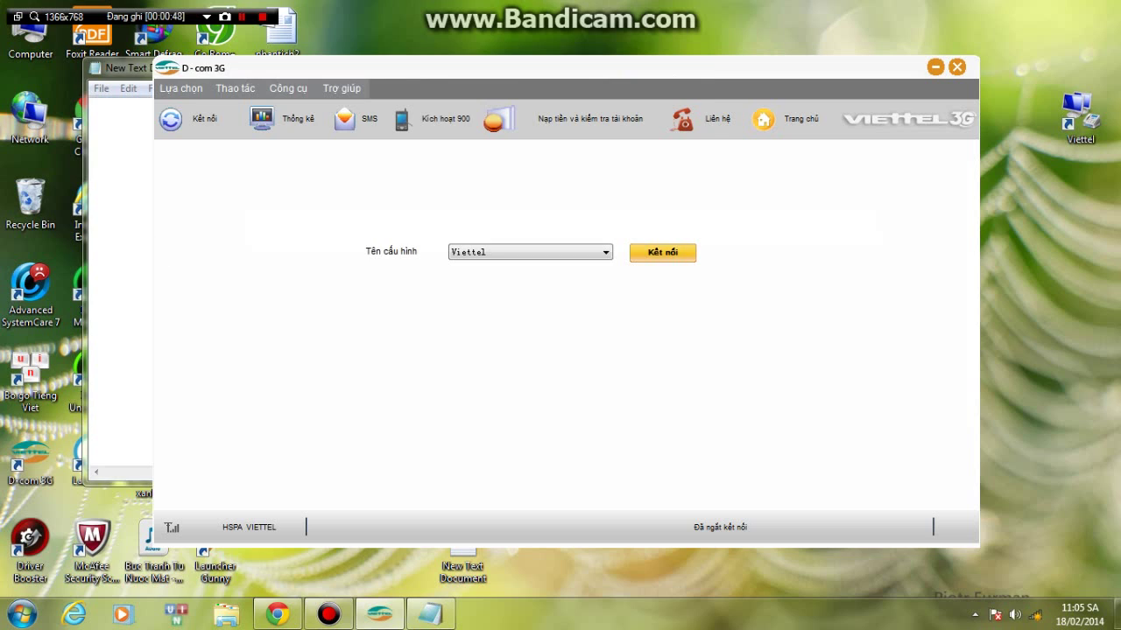
{"action": "left_click", "coordinate": [105, 242]}
{"action": "type", "text": "MO"}
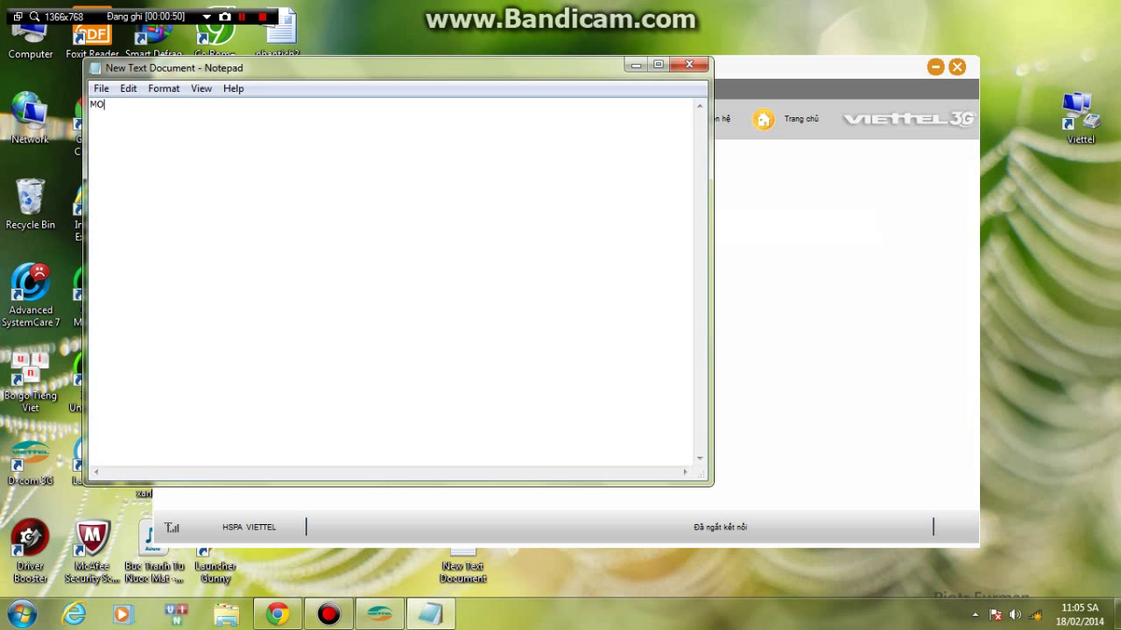
{"action": "type", "text": " CHƯƠNG TRINH DCOM RA"}
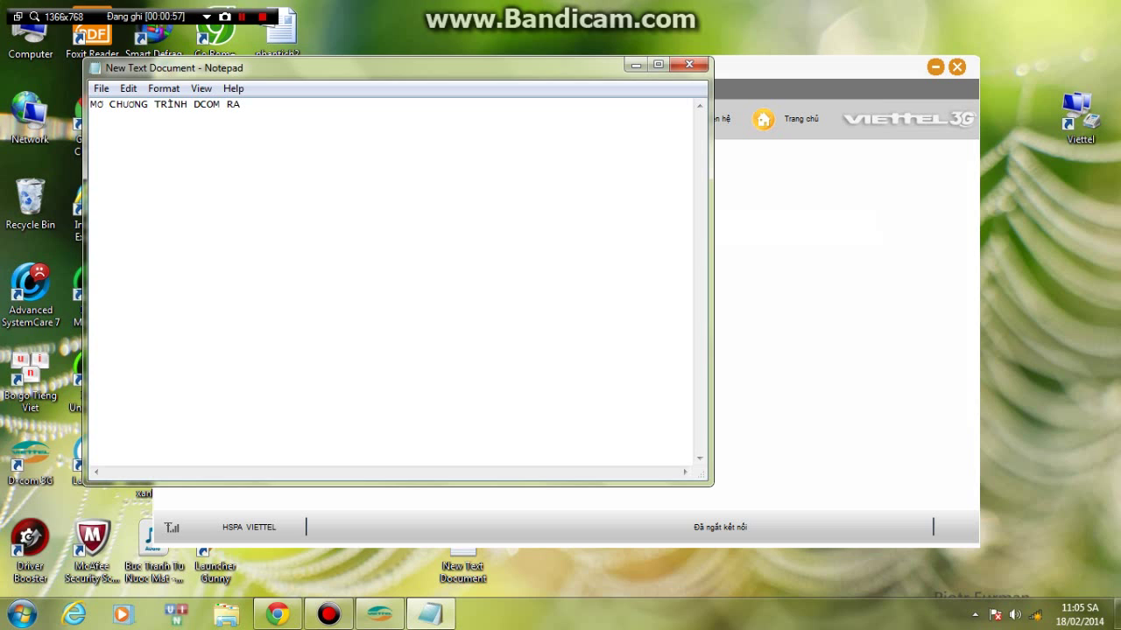
{"action": "key", "text": "ctrl+a"}
{"action": "key", "text": "BackSpace"}
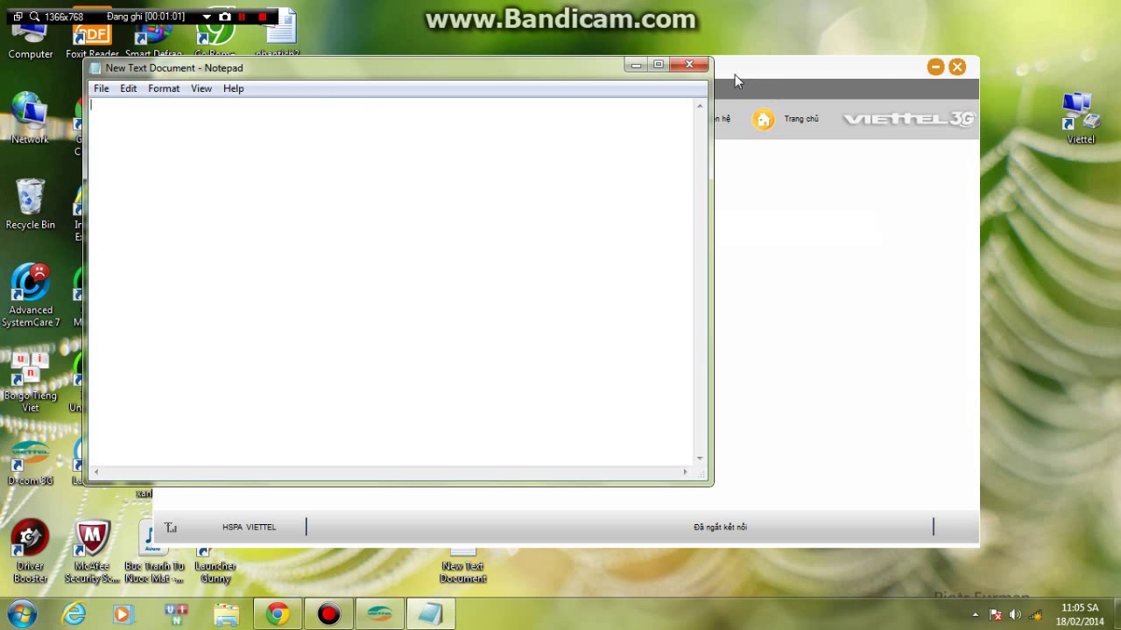
Step: Switch to D-com 3G and open the network selection settings (Chọn mạng) in its options
{"action": "left_click", "coordinate": [782, 218]}
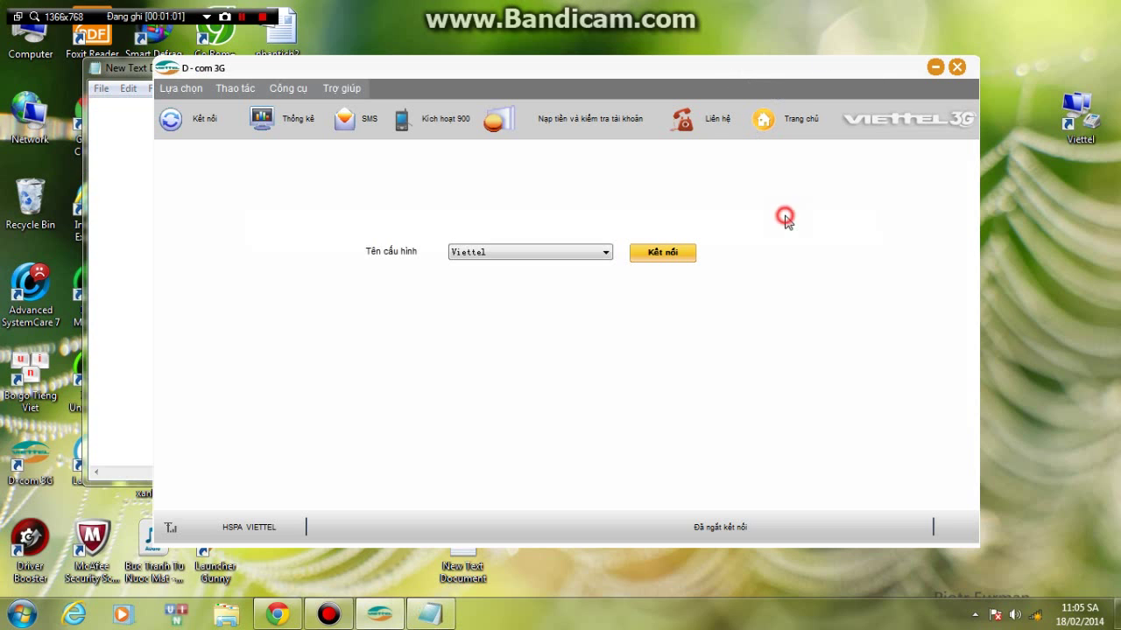
{"action": "left_click", "coordinate": [292, 91]}
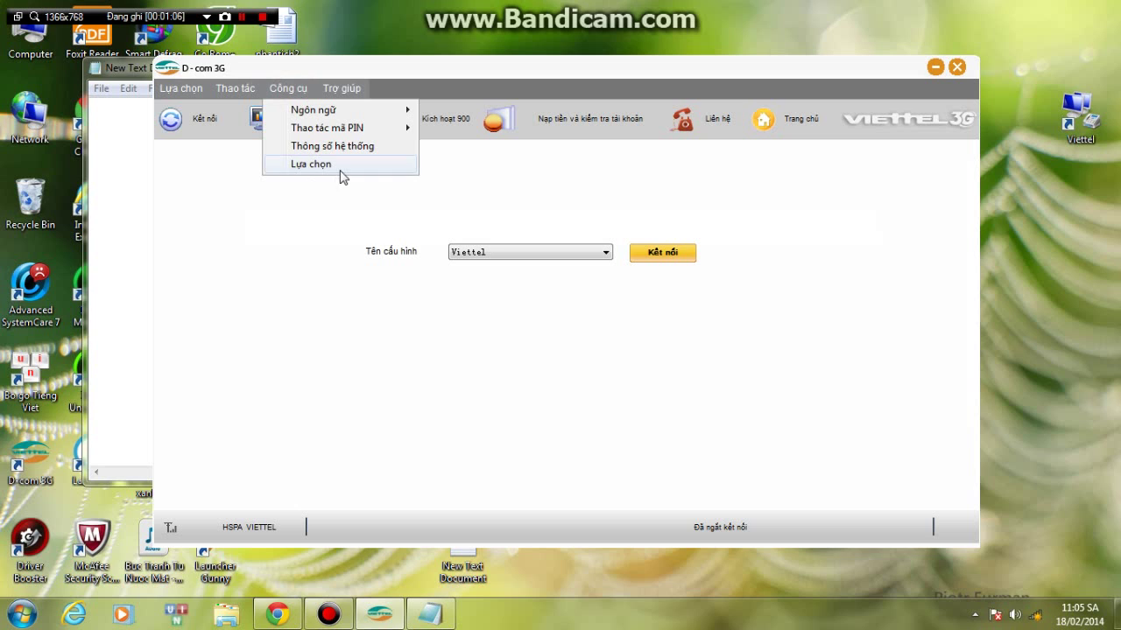
{"action": "left_click", "coordinate": [338, 175]}
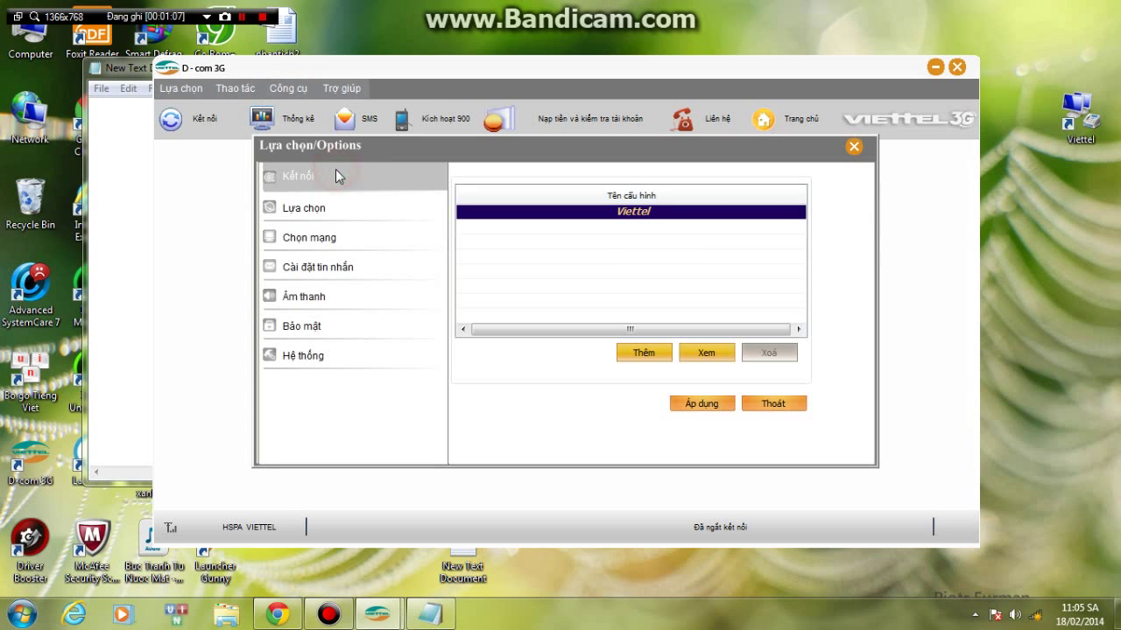
{"action": "left_click", "coordinate": [355, 239]}
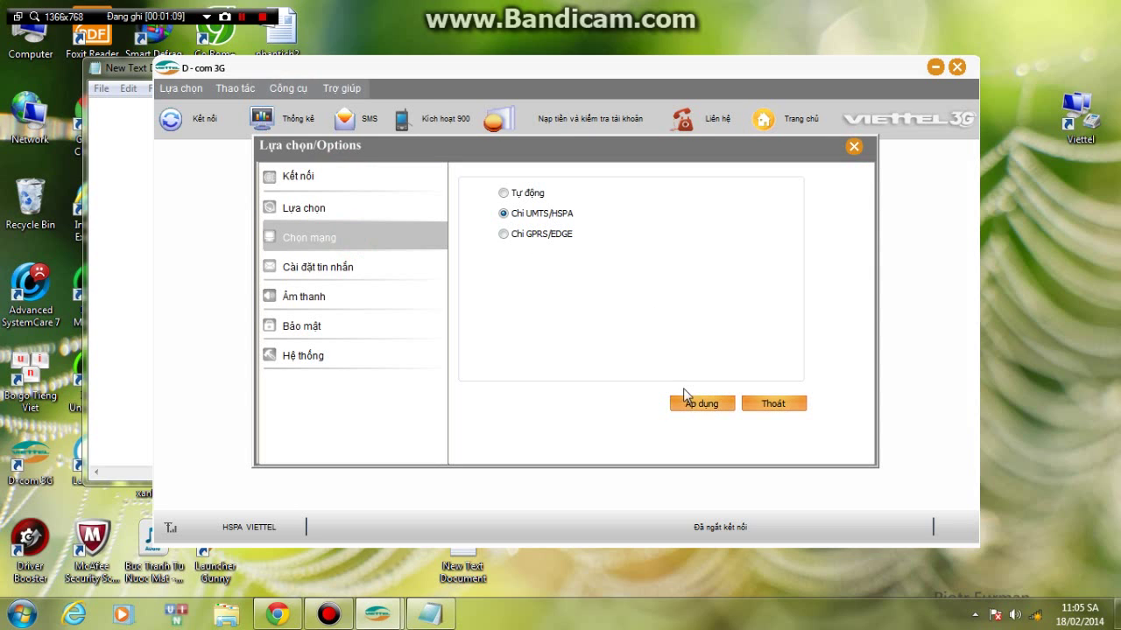
Step: Connect the Viettel dial-up connection through its desktop shortcut
{"action": "right_click", "coordinate": [1069, 123]}
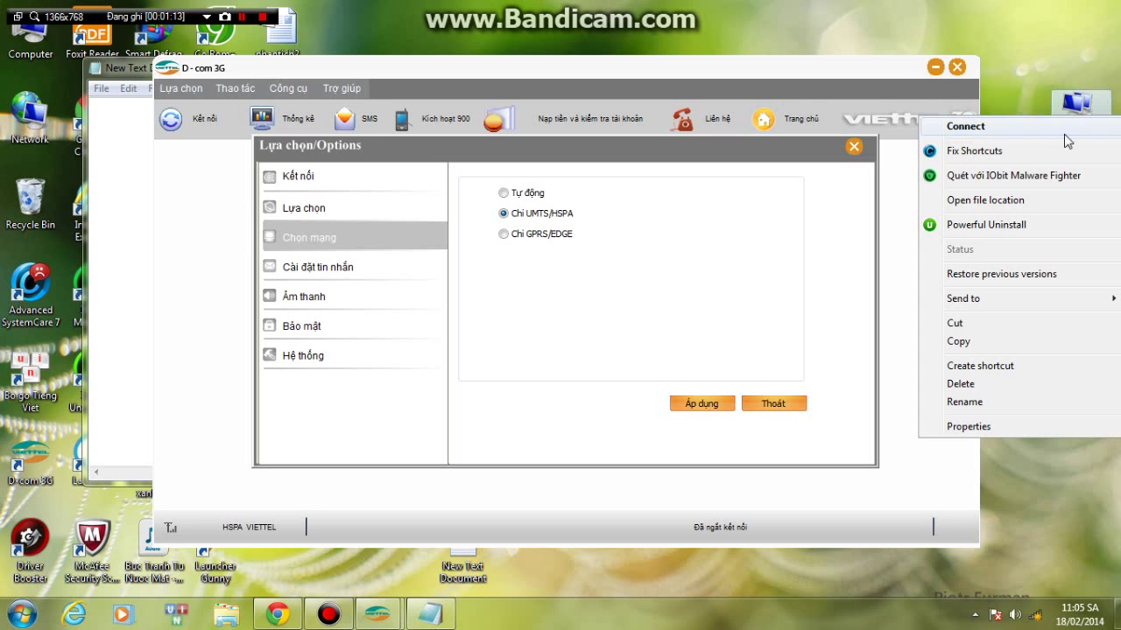
{"action": "left_click", "coordinate": [1020, 130]}
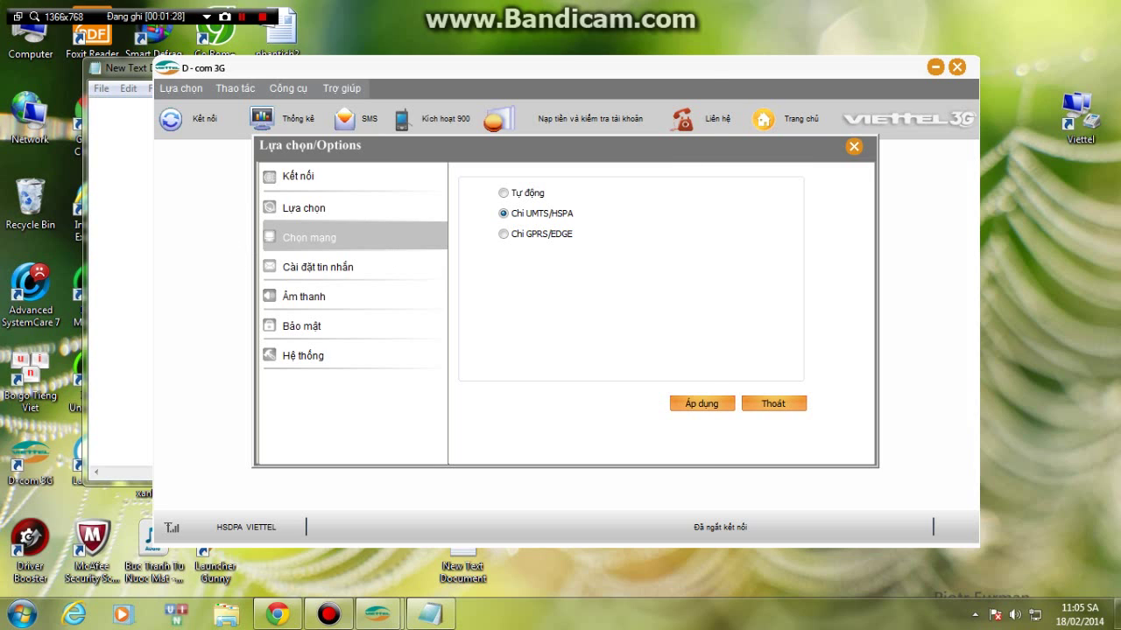
Step: Write "BẠN NHÌN Ở PHÍA DƯỚI. ĐÂY" in Notepad and point out the network type in D-com 3G's status bar
{"action": "left_click", "coordinate": [121, 210]}
{"action": "type", "text": "BAN"}
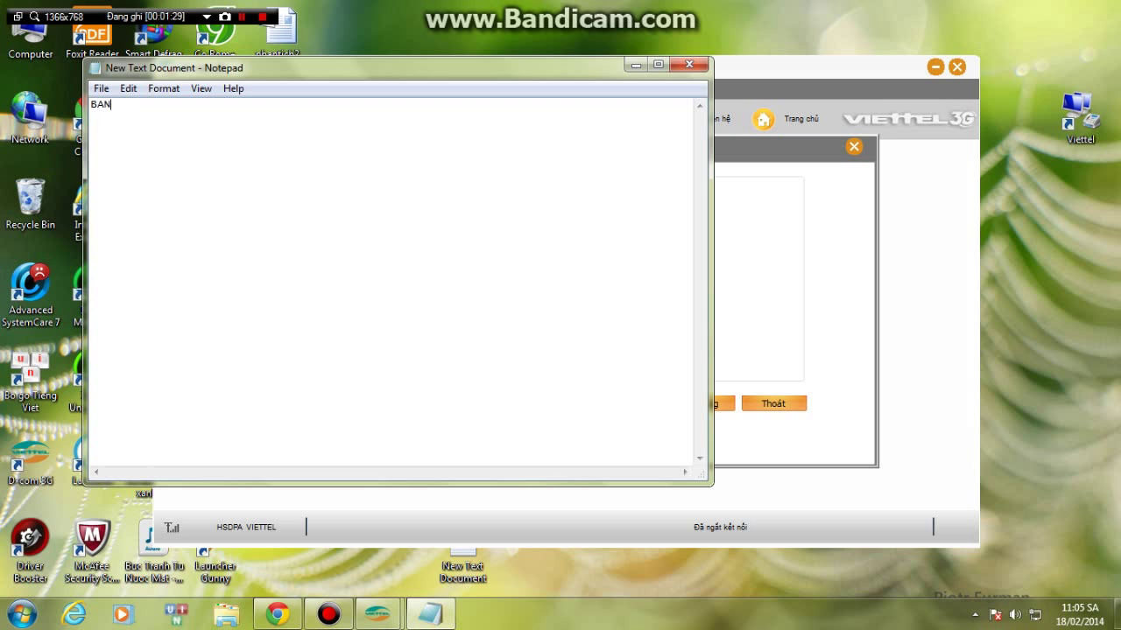
{"action": "type", "text": " NHIN O PHIA DƯƠI"}
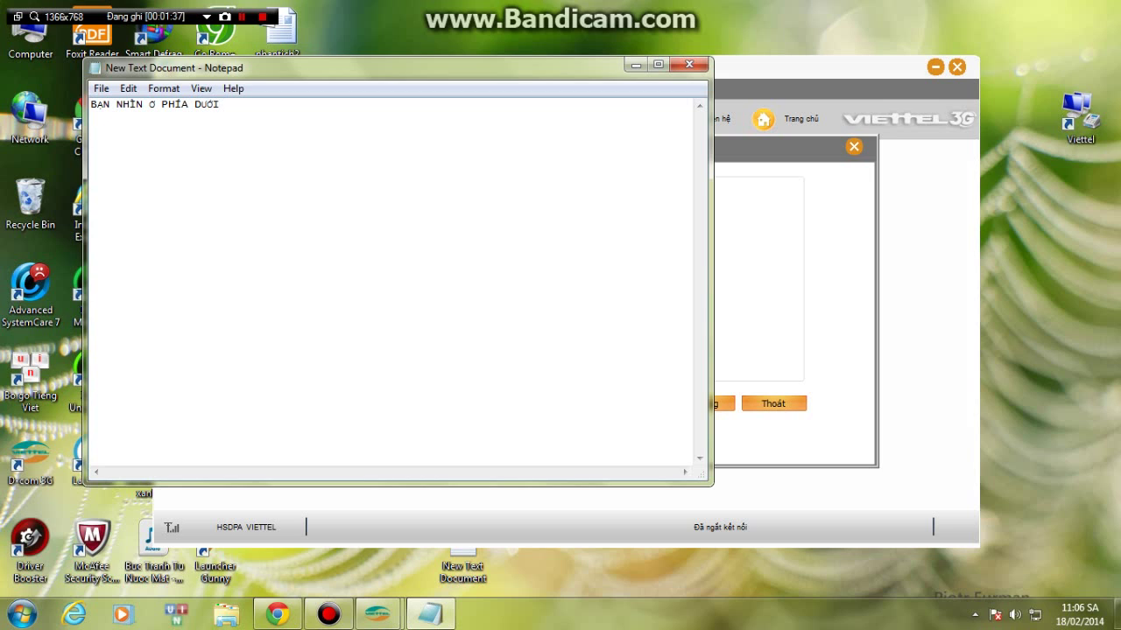
{"action": "type", "text": ". ĐÂY"}
{"action": "left_click", "coordinate": [218, 523]}
{"action": "left_click", "coordinate": [232, 523]}
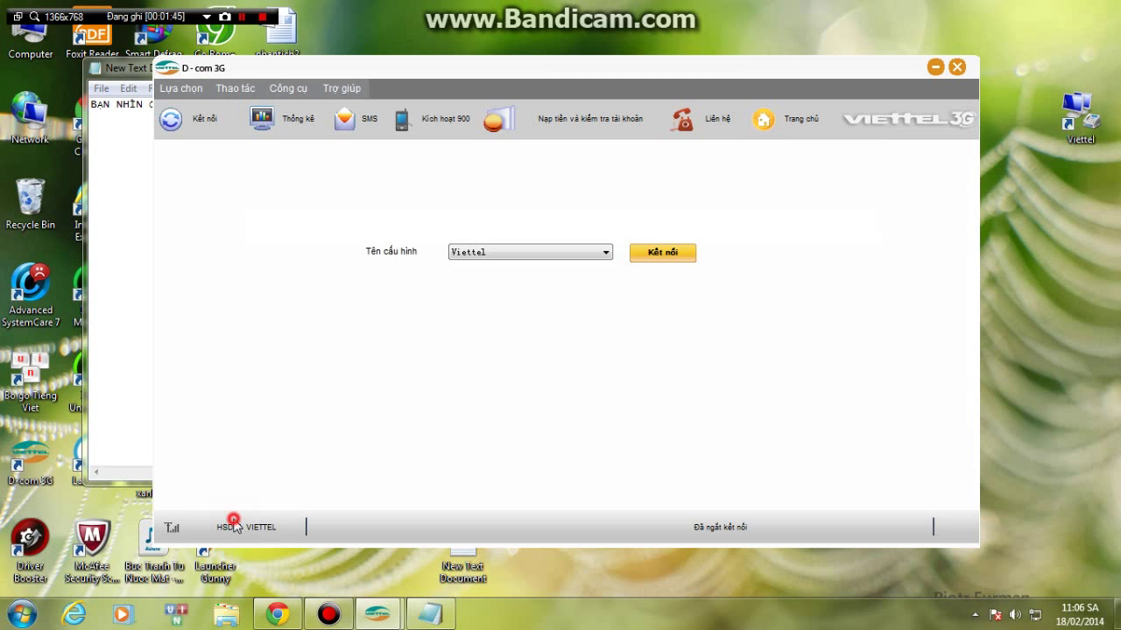
{"action": "left_click", "coordinate": [278, 529]}
Step: Replace the Notepad note with "TỪ HSPA CHUYỂN SANG HSDPA KHI MÌNH ĐÃ CONEX" and clear it again
{"action": "left_click", "coordinate": [113, 271]}
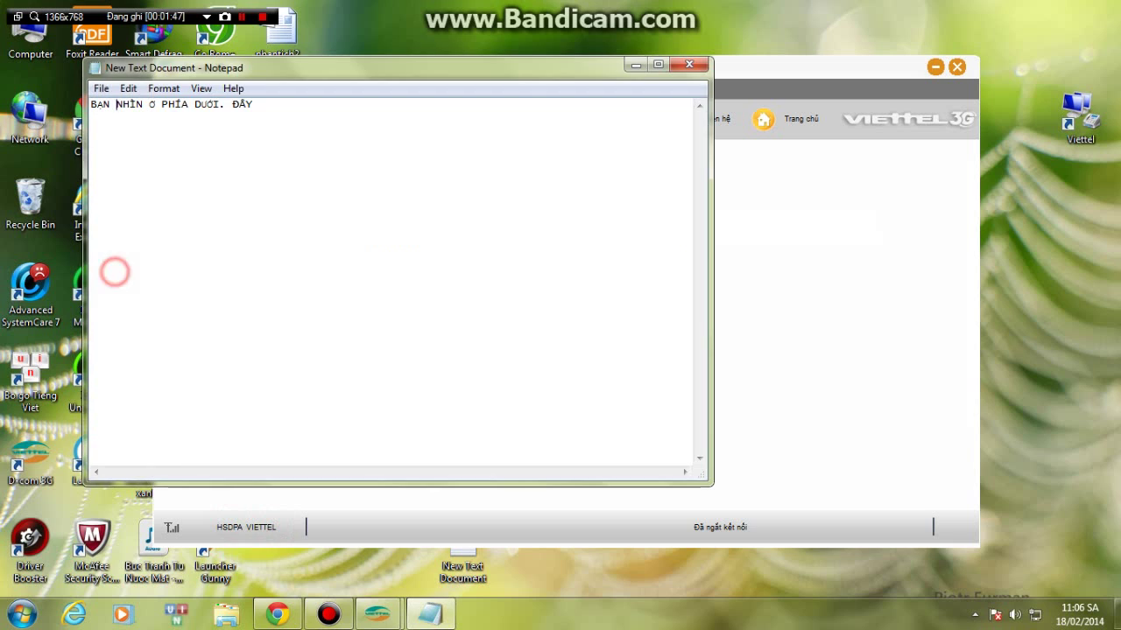
{"action": "left_click", "coordinate": [280, 137]}
{"action": "key", "text": "ctrl+a"}
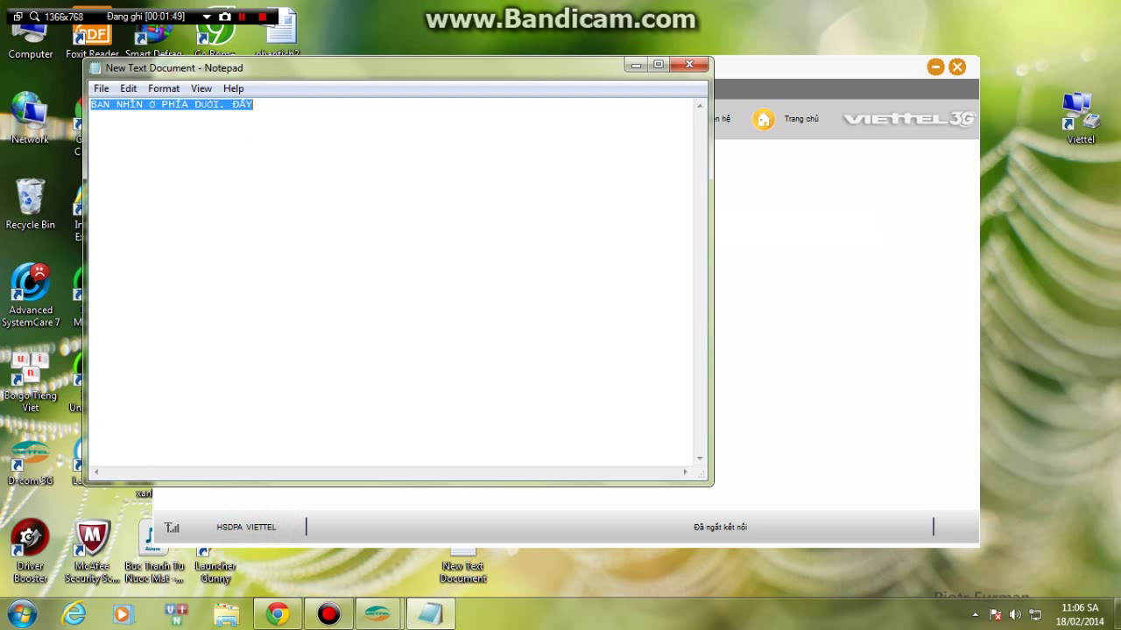
{"action": "key", "text": "BackSpace"}
{"action": "type", "text": "TỪ "}
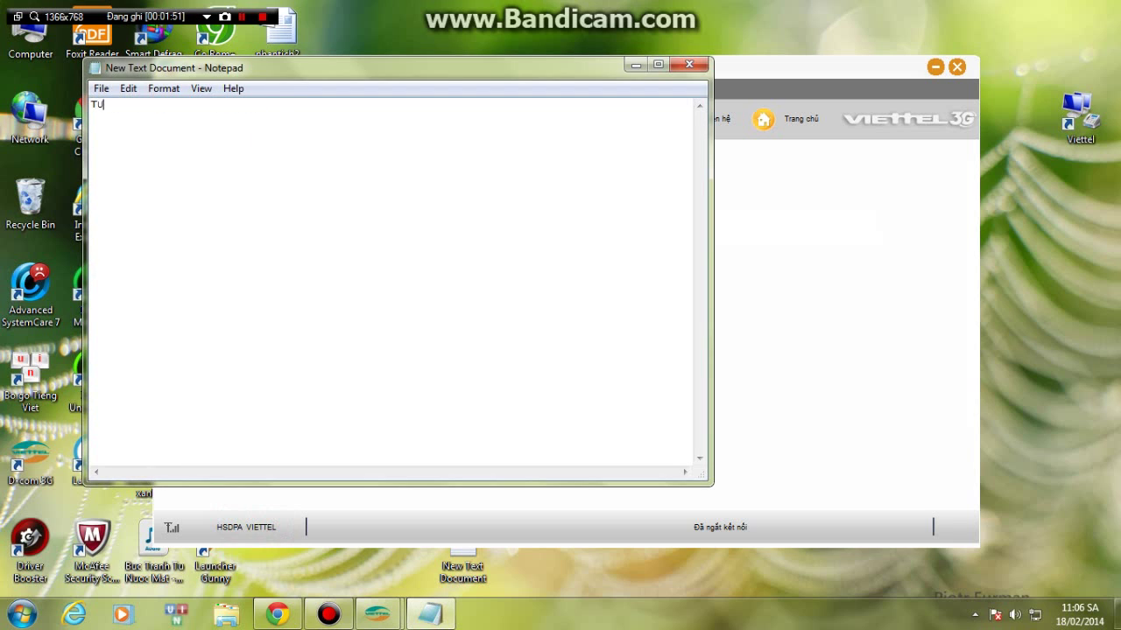
{"action": "type", "text": "HDPS"}
{"action": "type", "text": "PA"}
{"action": "type", "text": " CHUYE"}
{"action": "type", "text": "N S"}
{"action": "type", "text": "ANG "}
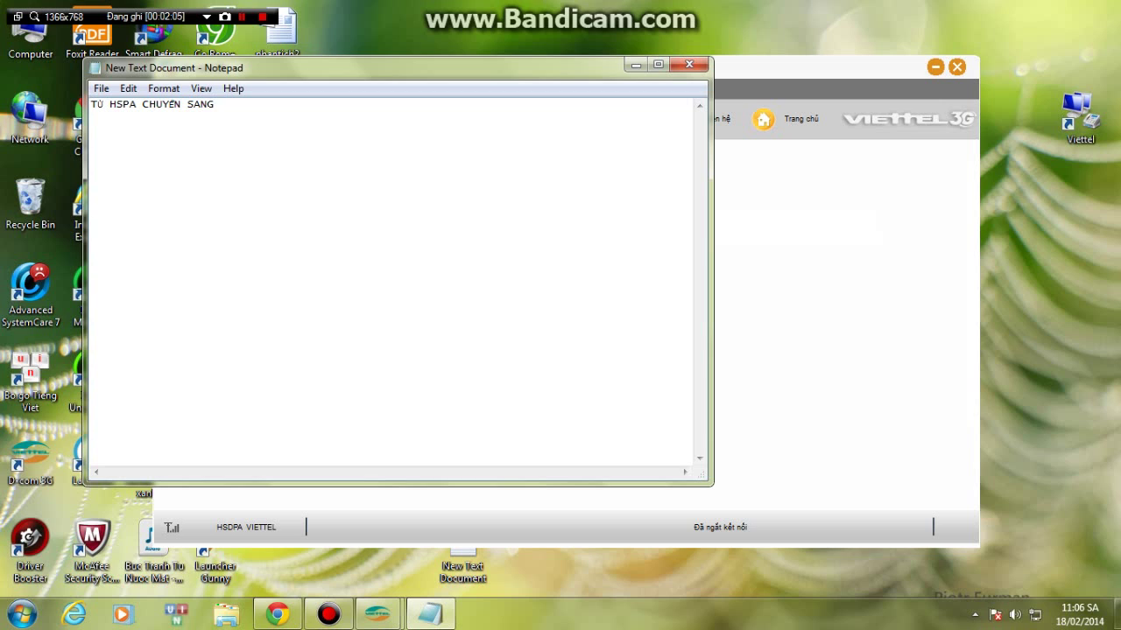
{"action": "type", "text": "HSD"}
{"action": "type", "text": "PA"}
{"action": "type", "text": " KHI MINH"}
{"action": "type", "text": " ĐÃ"}
{"action": "type", "text": " CO"}
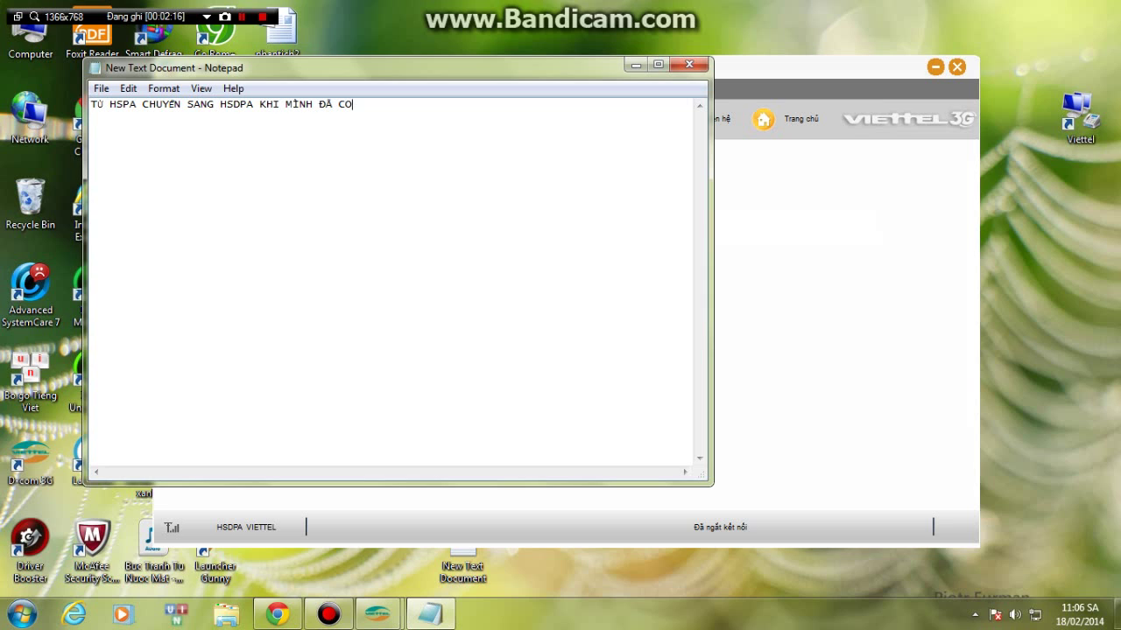
{"action": "type", "text": "NEX"}
{"action": "key", "text": "ctrl+a"}
{"action": "key", "text": "BackSpace"}
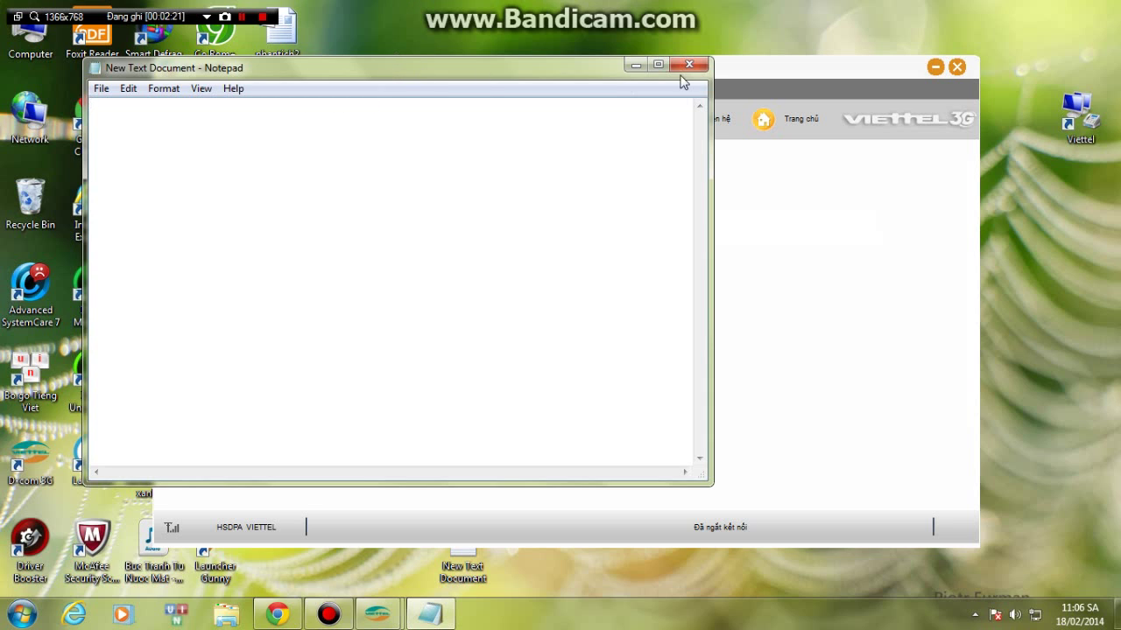
Step: Return to the D-com 3G options window and apply "Chỉ GPRS/EDGE" as the network selection
{"action": "left_click", "coordinate": [771, 217]}
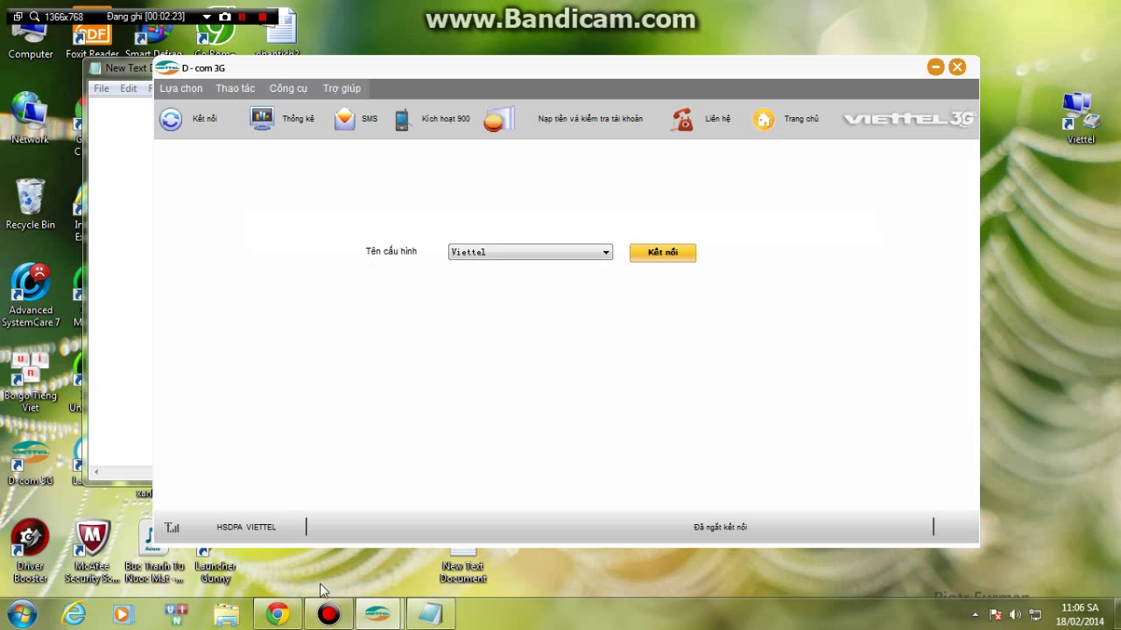
{"action": "mouse_move", "coordinate": [396, 613]}
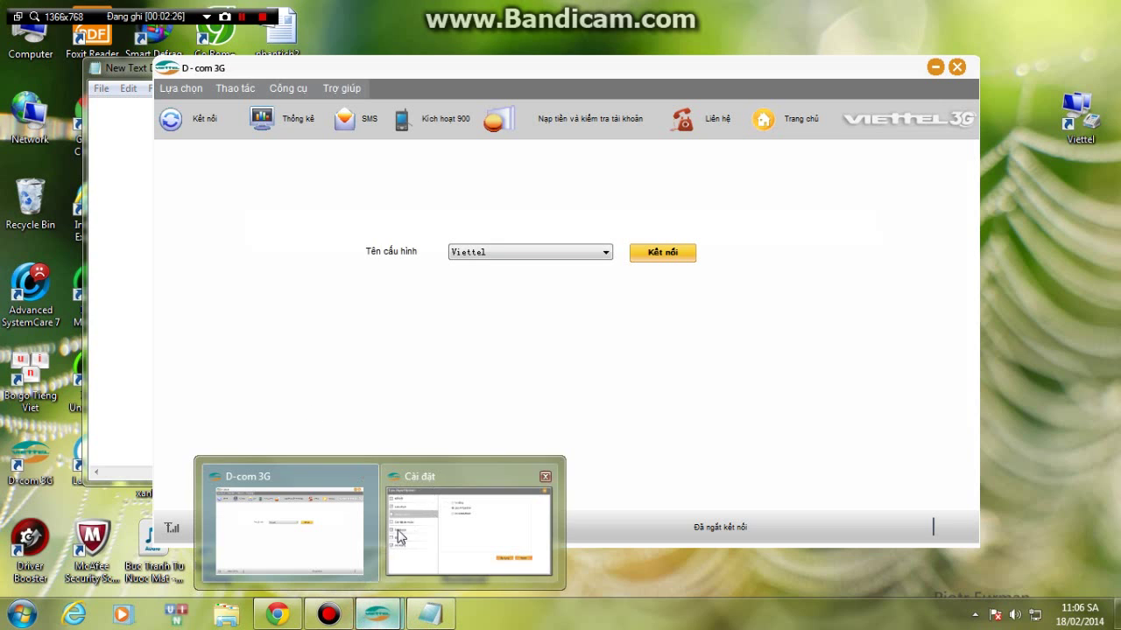
{"action": "left_click", "coordinate": [445, 531]}
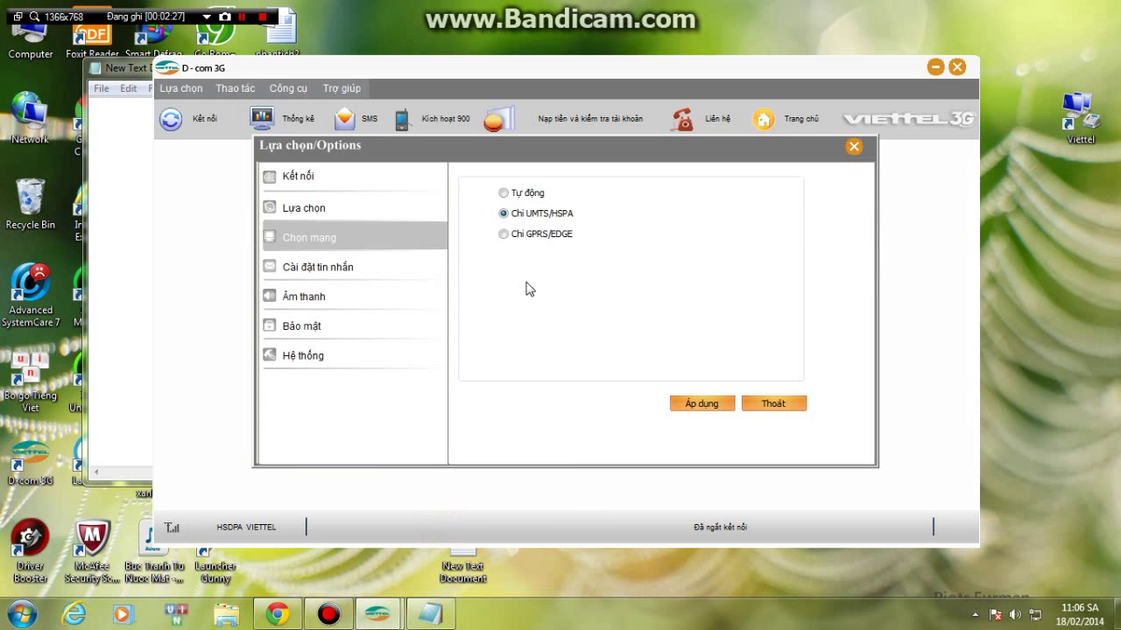
{"action": "left_click", "coordinate": [505, 237]}
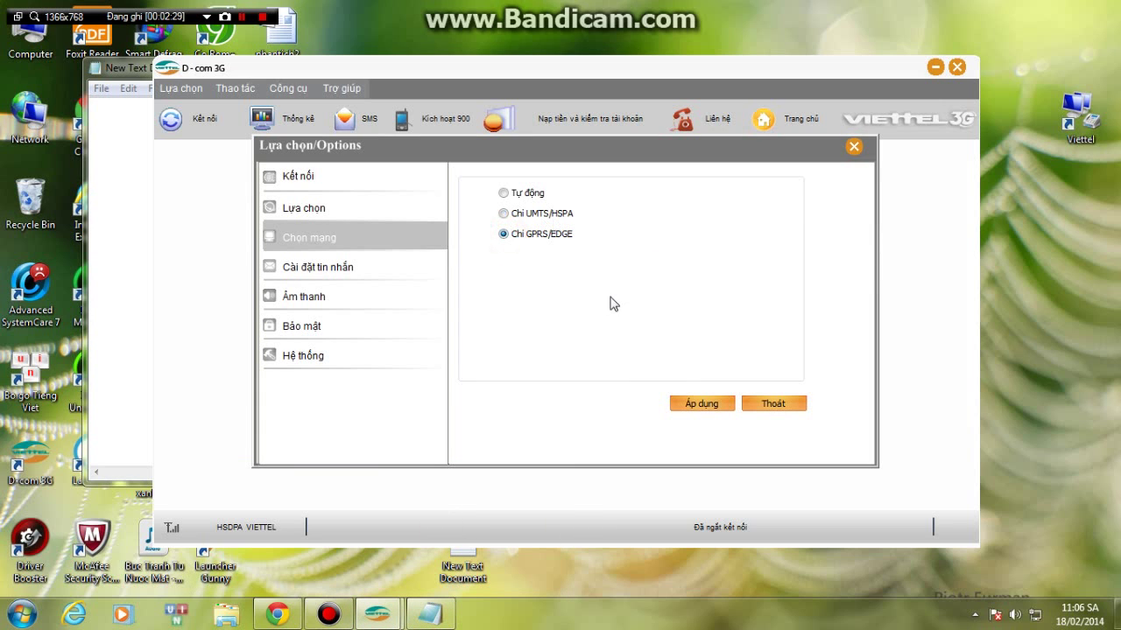
{"action": "left_click", "coordinate": [672, 402]}
{"action": "left_click", "coordinate": [560, 335]}
Step: Write the note "ĐỢI CHO NÓ CHUYỂN SANG EDGE" in Notepad
{"action": "left_click", "coordinate": [132, 401]}
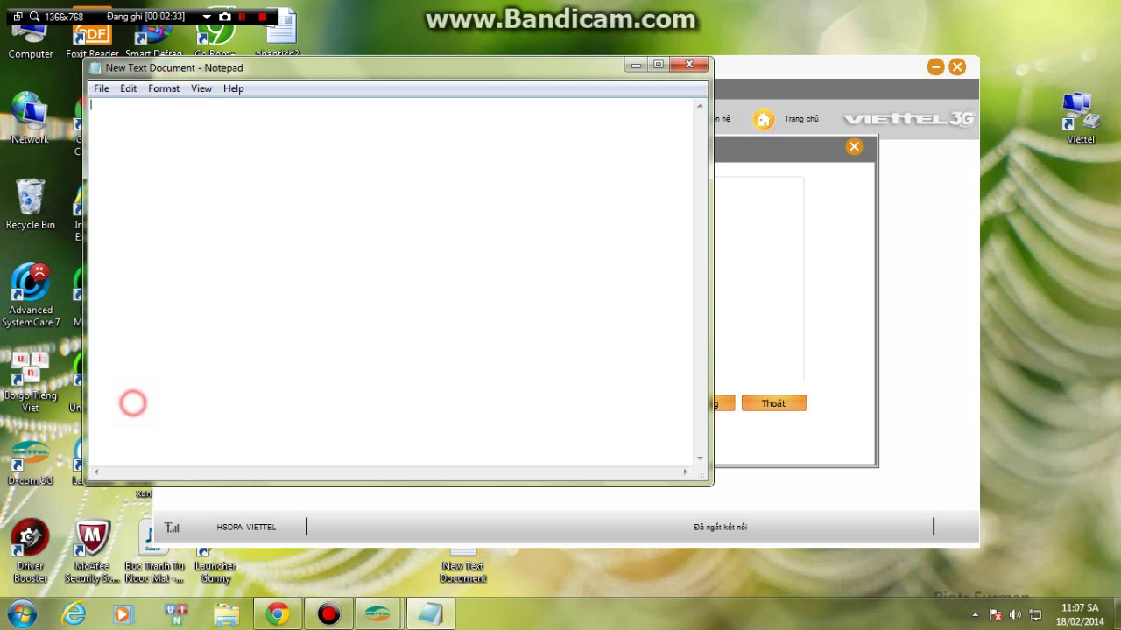
{"action": "type", "text": "ĐOI "}
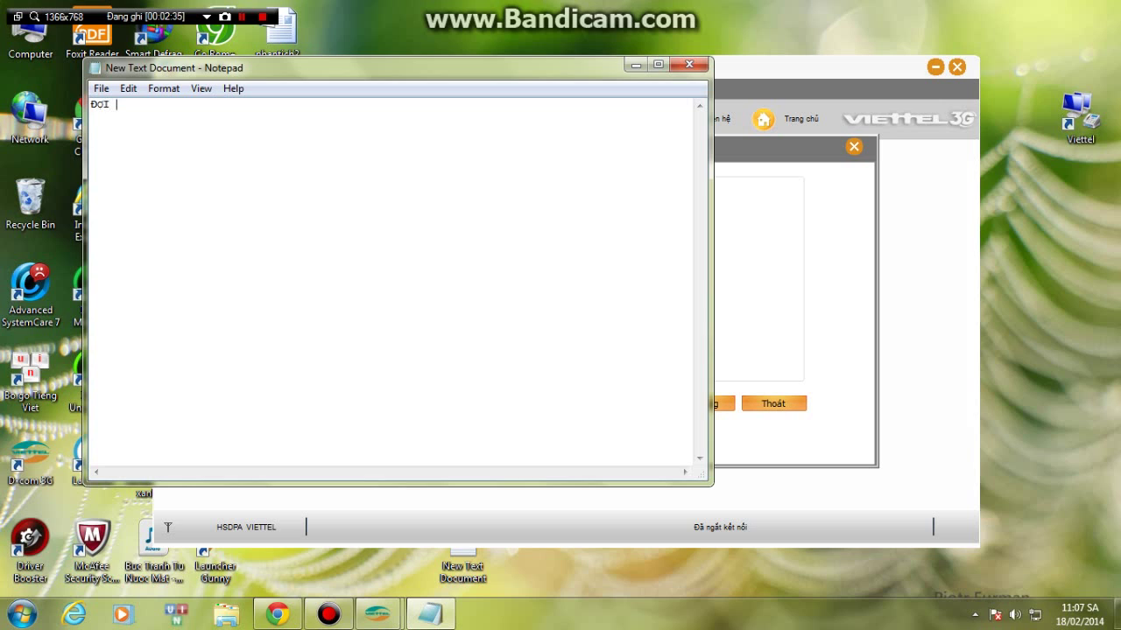
{"action": "type", "text": "CHO NÓ CHUYE"}
{"action": "type", "text": "N "}
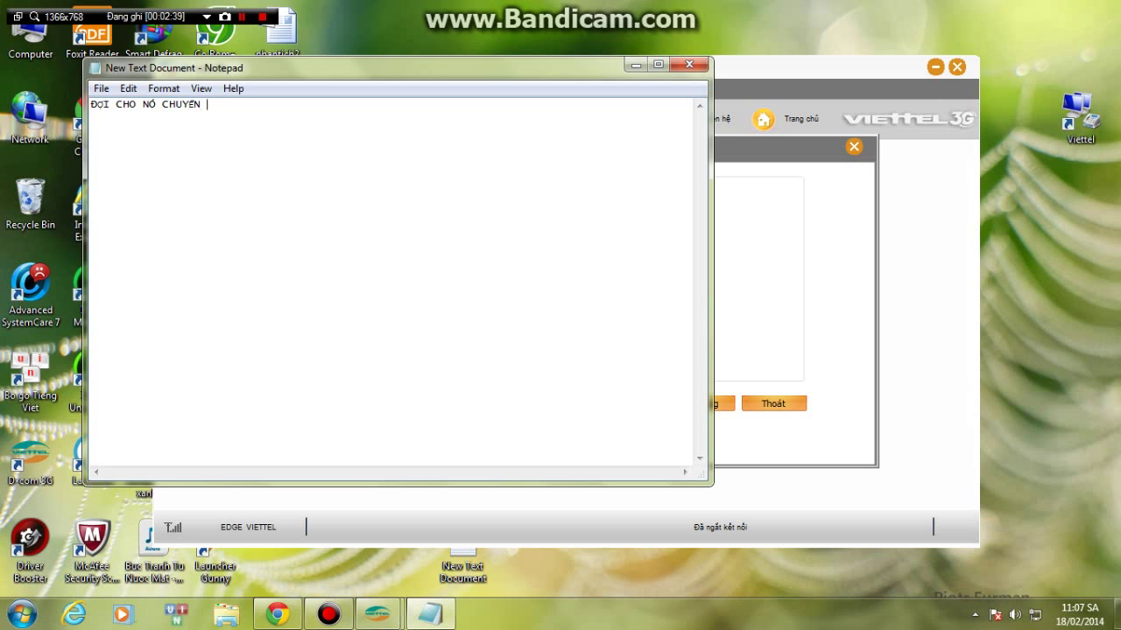
{"action": "type", "text": "SANG EDGE"}
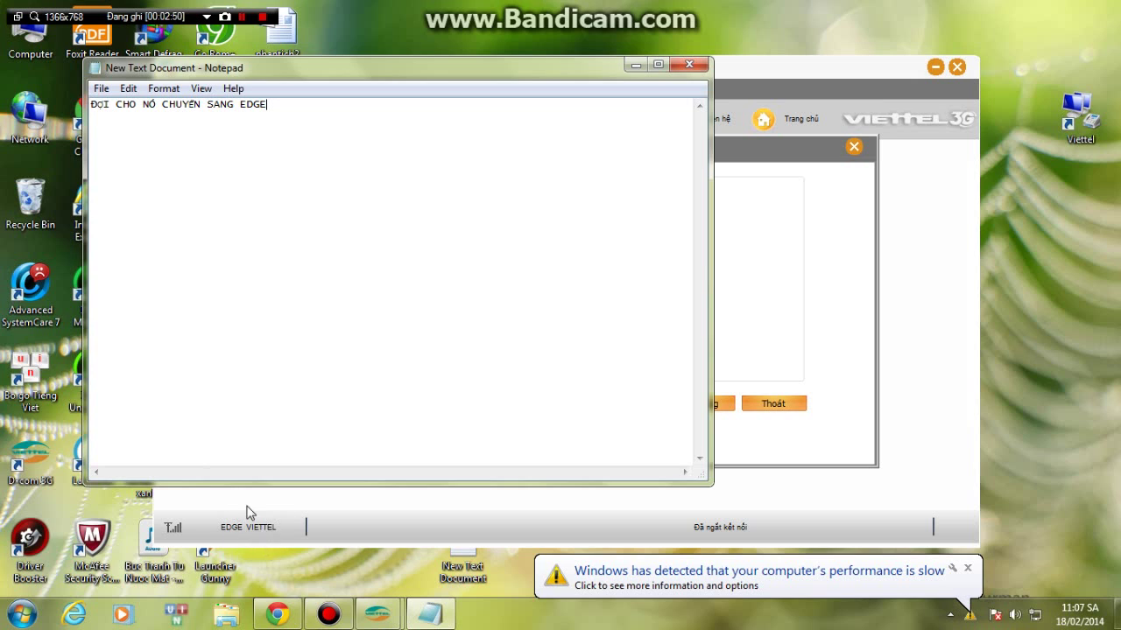
Step: Clear the Notepad note and apply "Chỉ UMTS/HSPA" as the network selection in the D-com 3G options
{"action": "key", "text": "ctrl+a"}
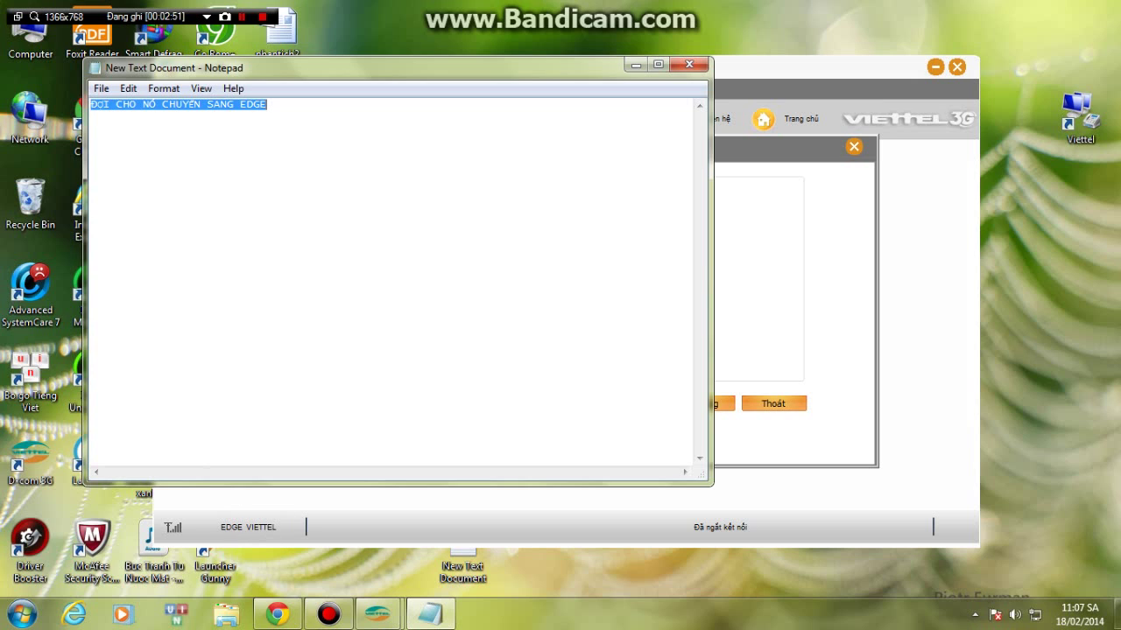
{"action": "key", "text": "BackSpace"}
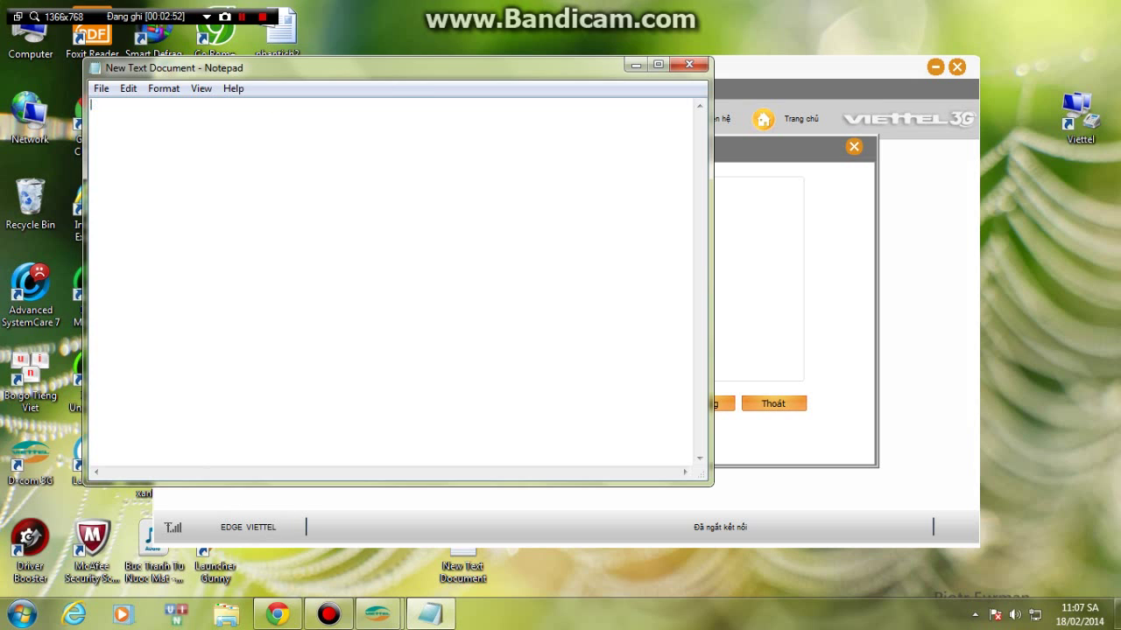
{"action": "left_click", "coordinate": [800, 263]}
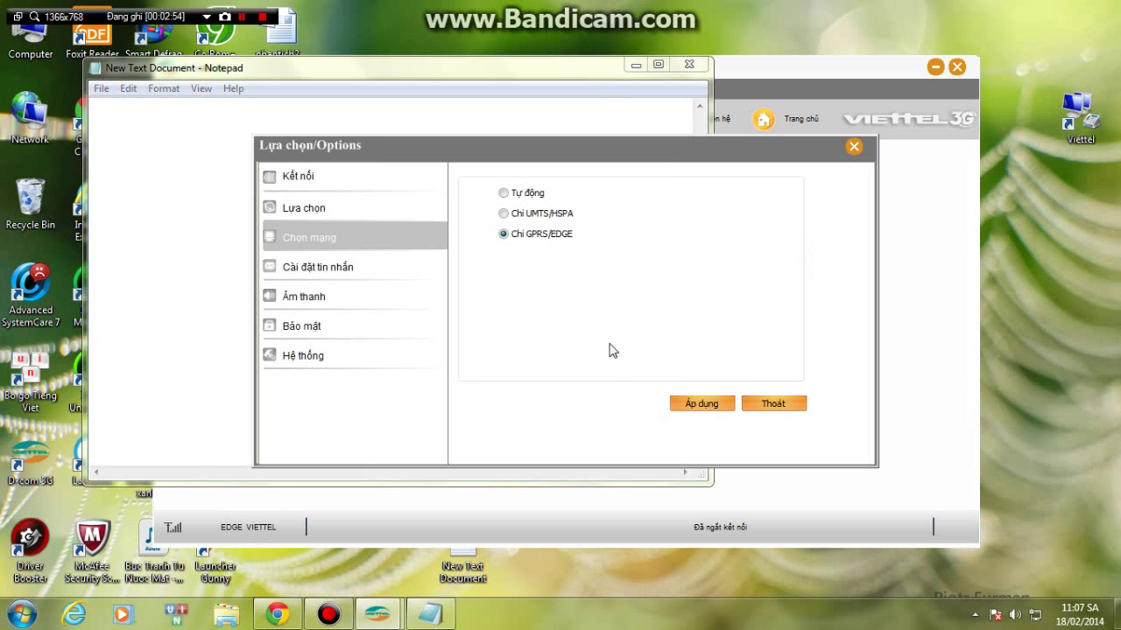
{"action": "left_click", "coordinate": [504, 214]}
{"action": "left_click", "coordinate": [679, 402]}
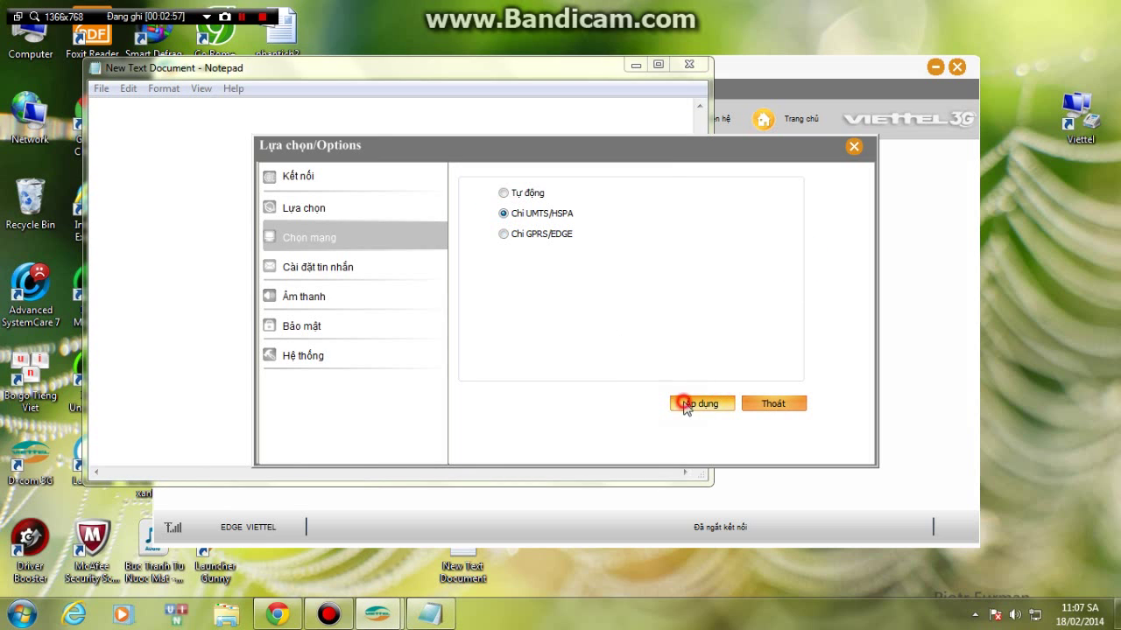
{"action": "left_click", "coordinate": [555, 334]}
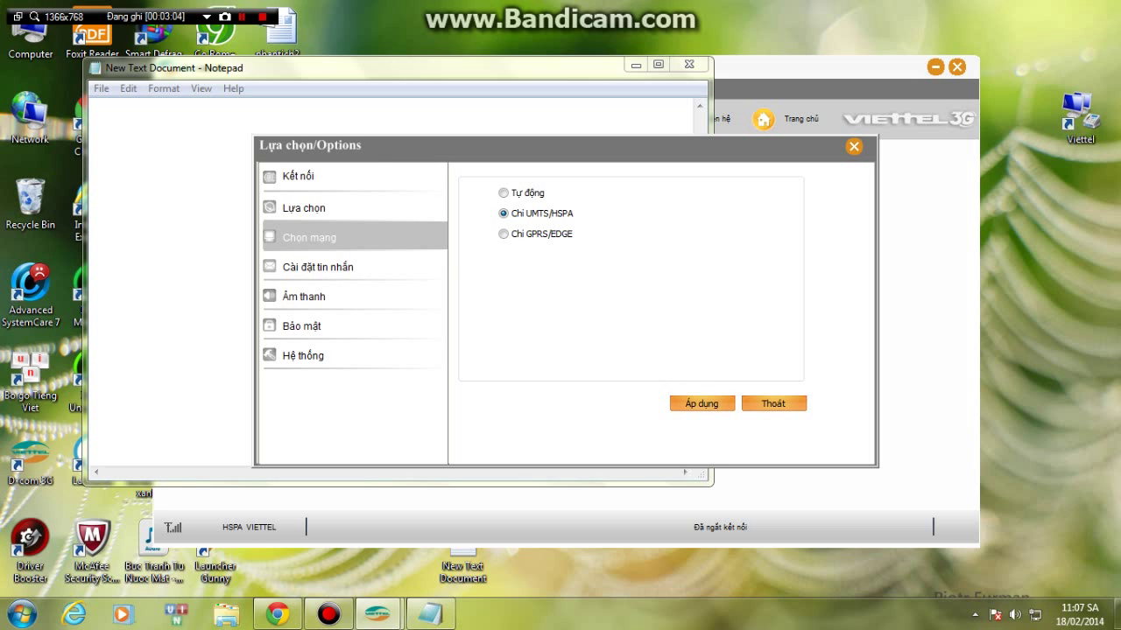
Step: Write the note "THÀNH COONNG." in Notepad and dismiss the Windows colour scheme prompt
{"action": "left_click", "coordinate": [225, 245]}
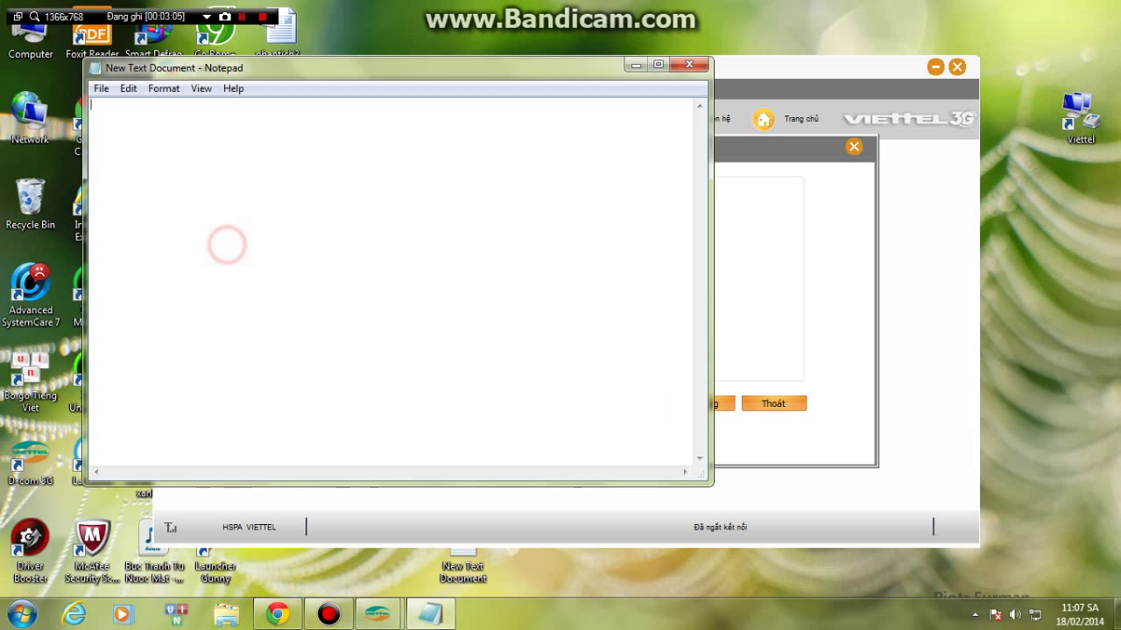
{"action": "type", "text": "THANH"}
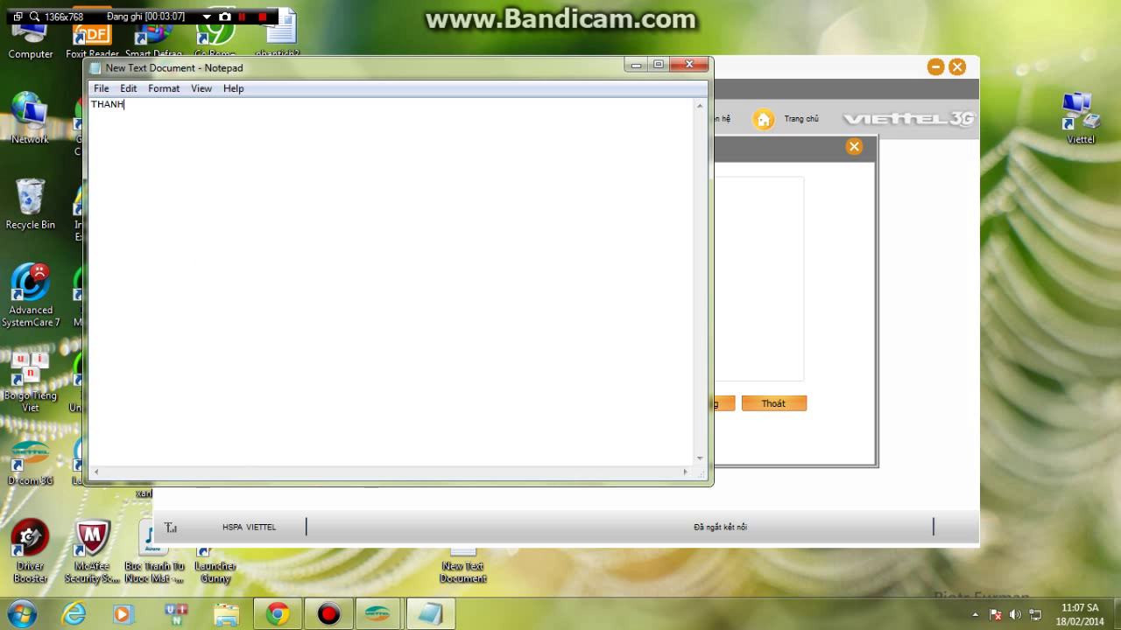
{"action": "type", "text": " COONGS CHU"}
{"action": "key", "text": "BackSpace"}
{"action": "key", "text": "BackSpace"}
{"action": "key", "text": "BackSpace"}
{"action": "key", "text": "BackSpace"}
{"action": "key", "text": "BackSpace"}
{"action": "type", "text": "G."}
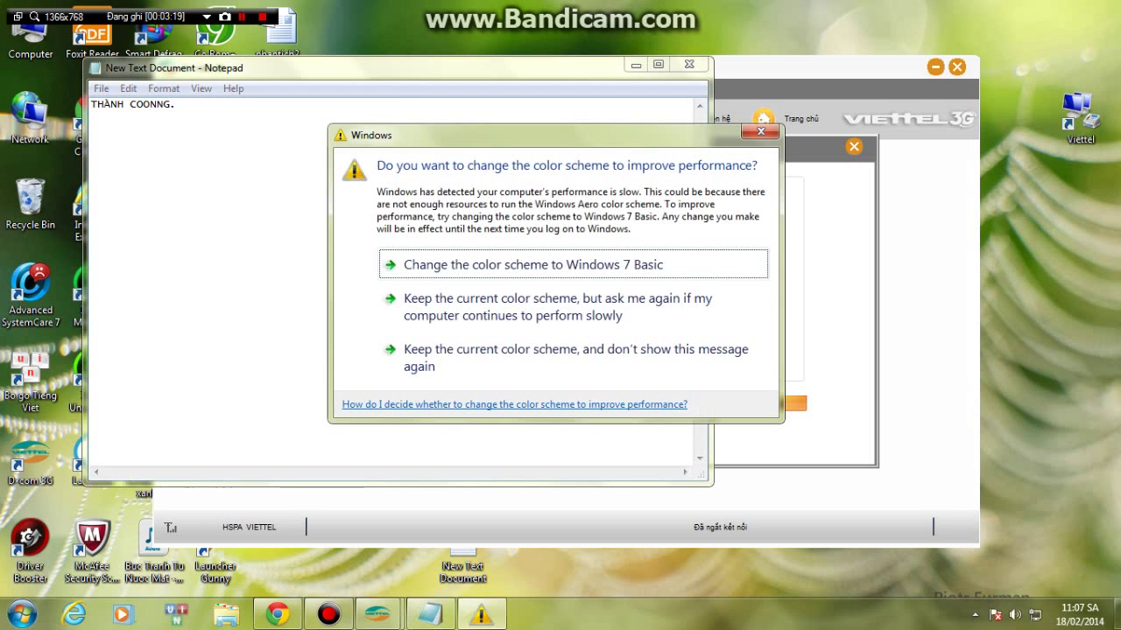
{"action": "left_click", "coordinate": [762, 131]}
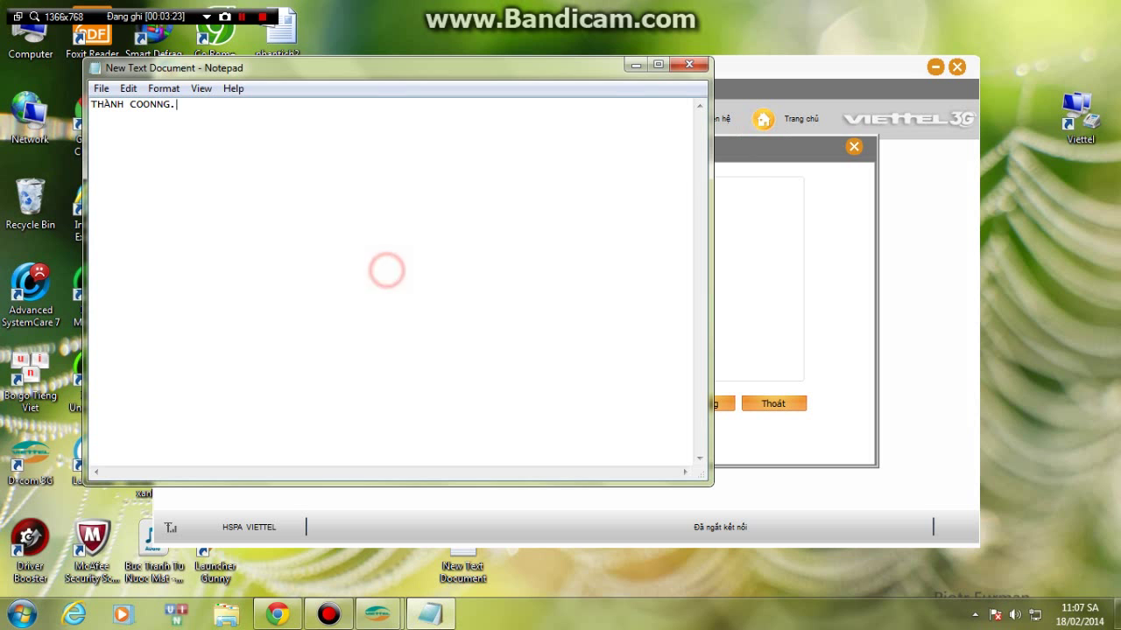
{"action": "key", "text": "ctrl+shift+Left"}
Step: Switch to Chrome and open the idgunny.zing.vn server page in a new tab
{"action": "left_click", "coordinate": [283, 623]}
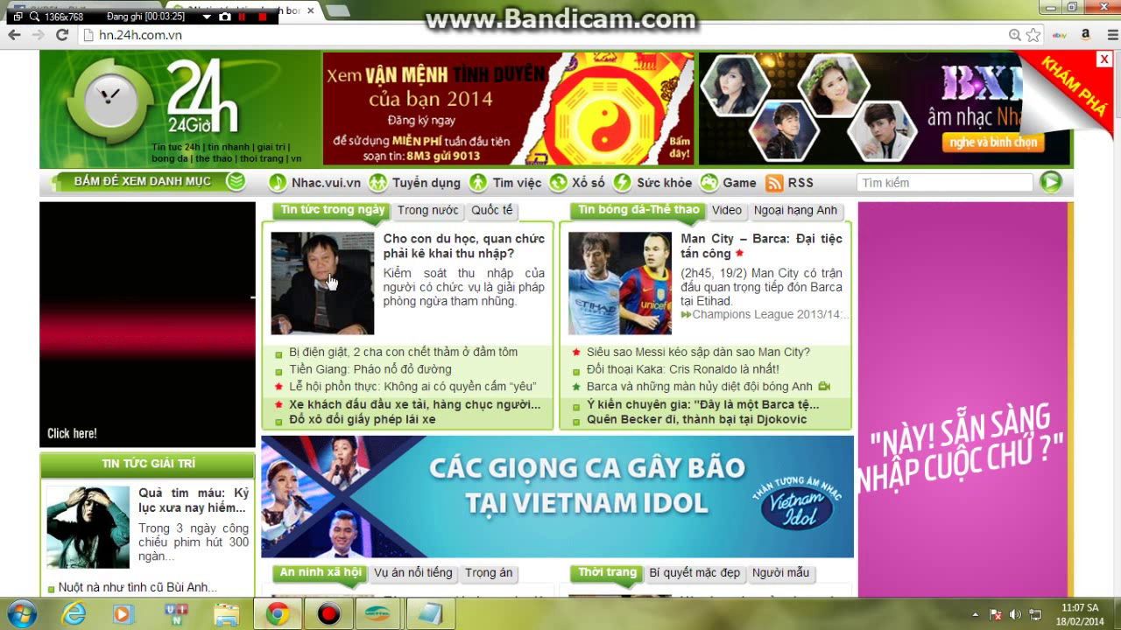
{"action": "left_click", "coordinate": [337, 12]}
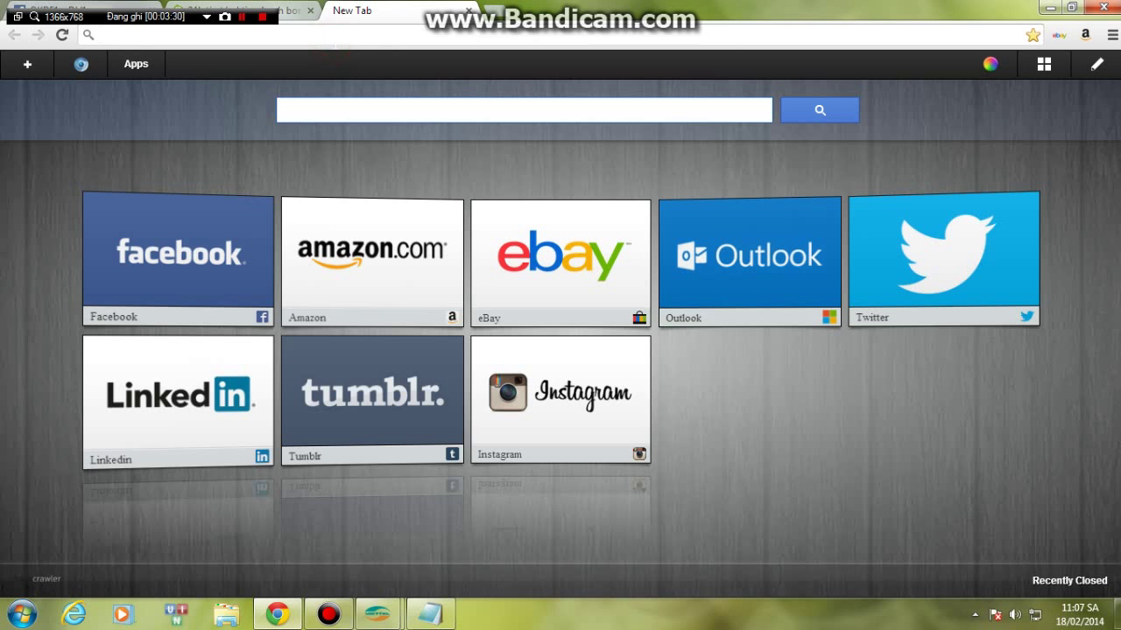
{"action": "type", "text": "id"}
{"action": "key", "text": "Return"}
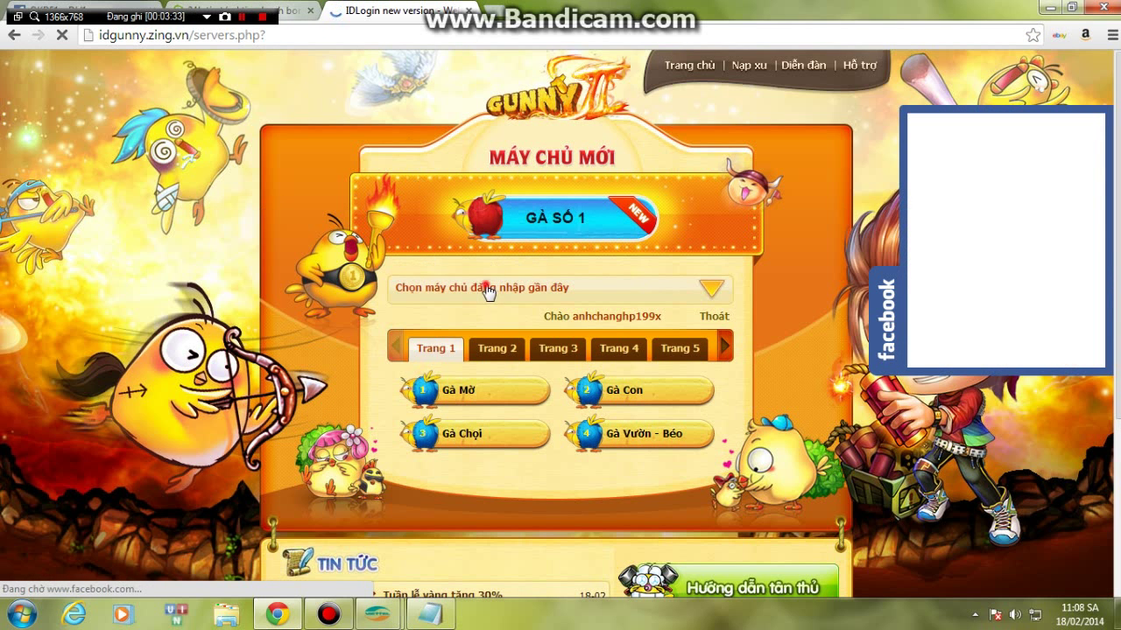
Step: Enter the recently used game server "Gà Vui Nhộn" and collapse the page's sidebar to show the game area
{"action": "left_click", "coordinate": [488, 293]}
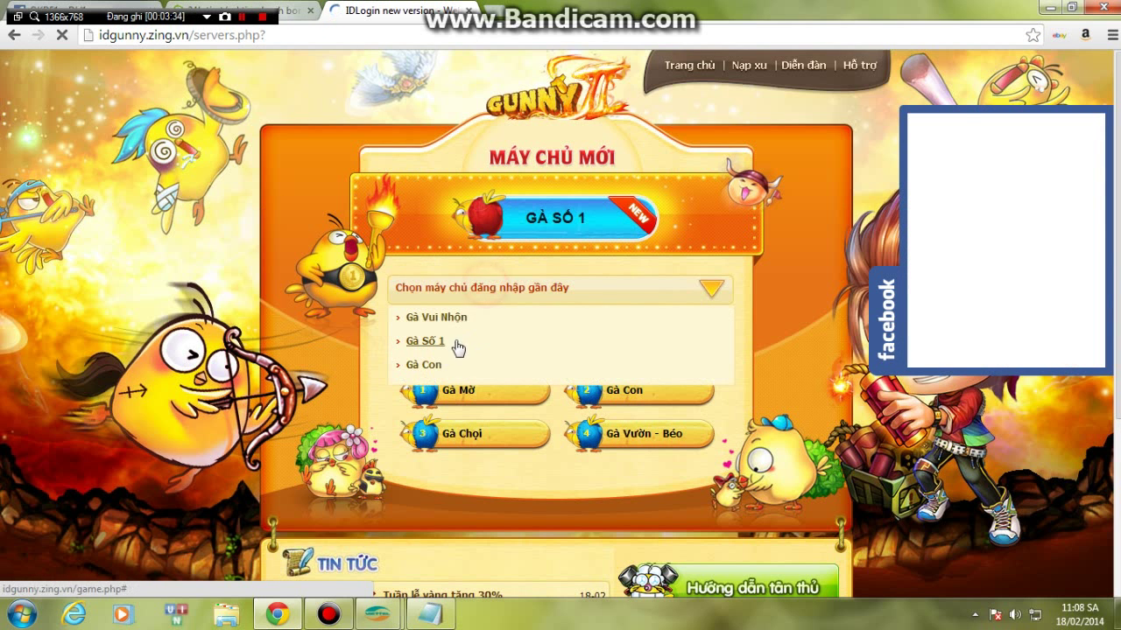
{"action": "left_click", "coordinate": [445, 322]}
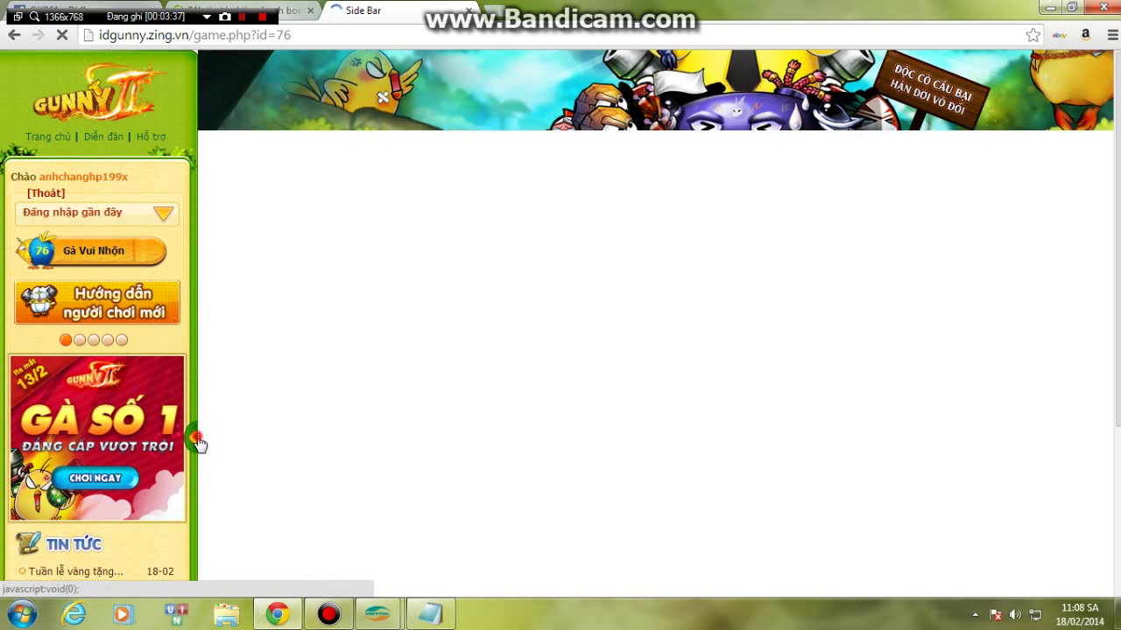
{"action": "left_click", "coordinate": [193, 436]}
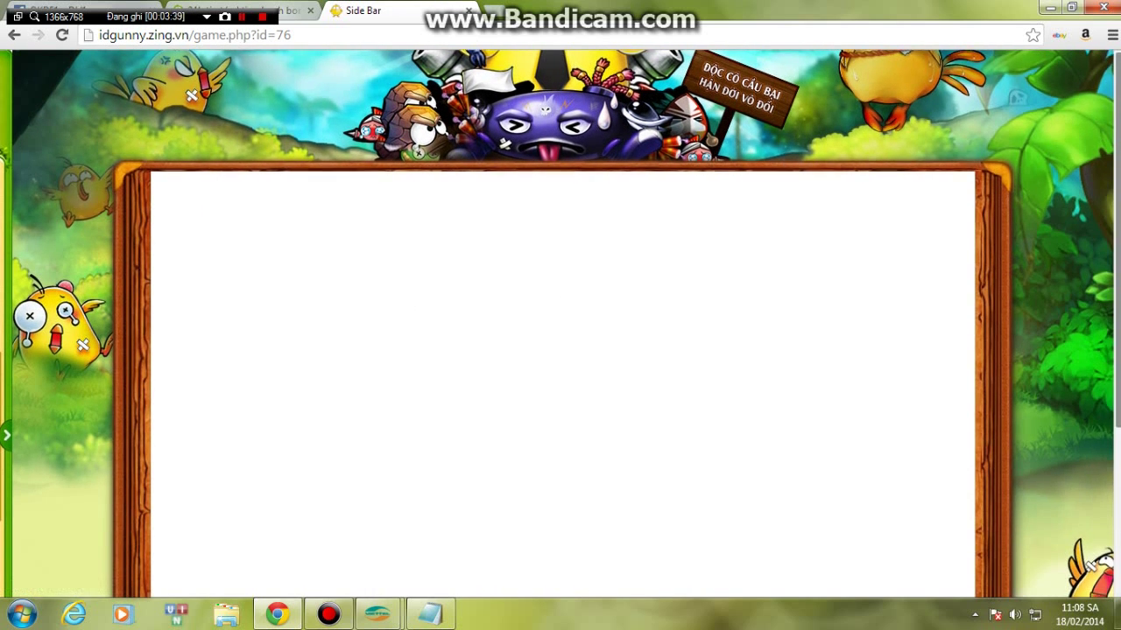
{"action": "scroll", "coordinate": [560, 324], "scroll_direction": "down", "scroll_amount": 1}
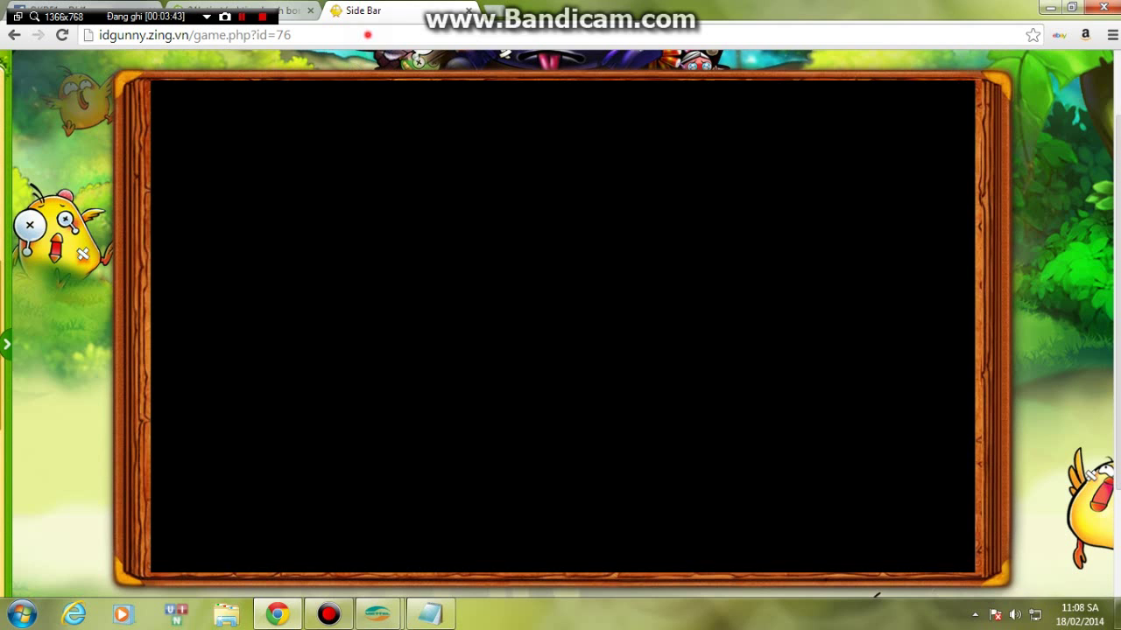
{"action": "left_click", "coordinate": [368, 35]}
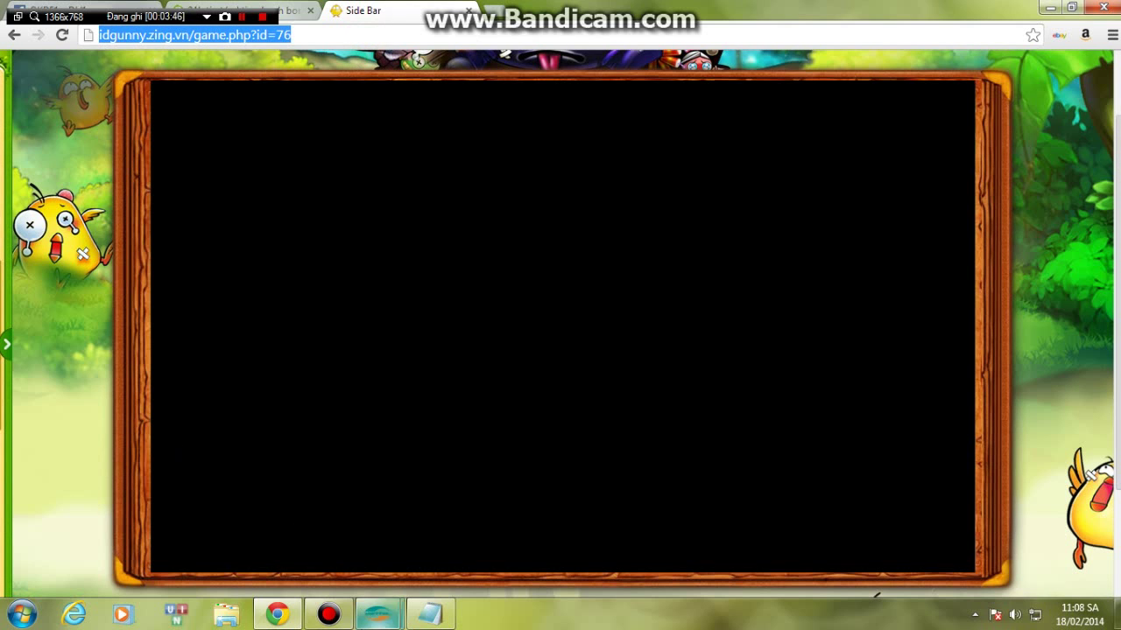
Step: Return to Notepad and delete the whole existing note
{"action": "left_click", "coordinate": [278, 613]}
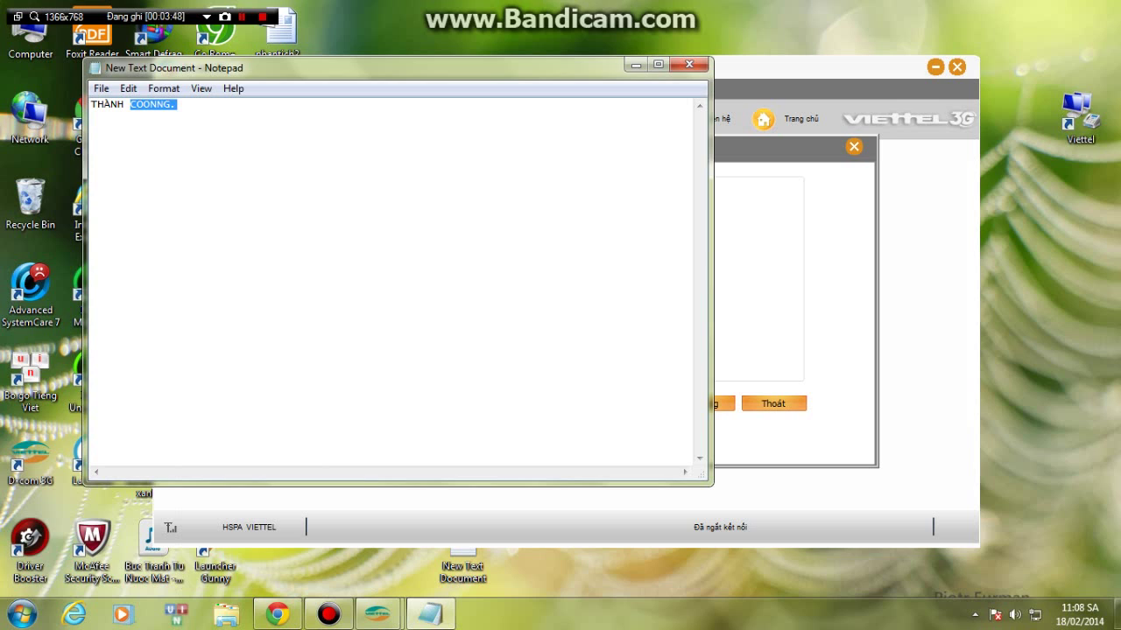
{"action": "left_click", "coordinate": [315, 253]}
{"action": "key", "text": "BackSpace"}
{"action": "key", "text": "BackSpace"}
{"action": "key", "text": "BackSpace"}
{"action": "key", "text": "BackSpace"}
{"action": "key", "text": "BackSpace"}
{"action": "key", "text": "BackSpace"}
{"action": "key", "text": "BackSpace"}
{"action": "key", "text": "BackSpace"}
{"action": "key", "text": "BackSpace"}
{"action": "key", "text": "BackSpace"}
{"action": "key", "text": "BackSpace"}
{"action": "key", "text": "BackSpace"}
{"action": "key", "text": "BackSpace"}
Step: Write "BUỔI ĐÊM BẠN CÓ THỂ BẮT WIFI 3 MÁY XEM" in Notepad
{"action": "type", "text": "BUỔ"}
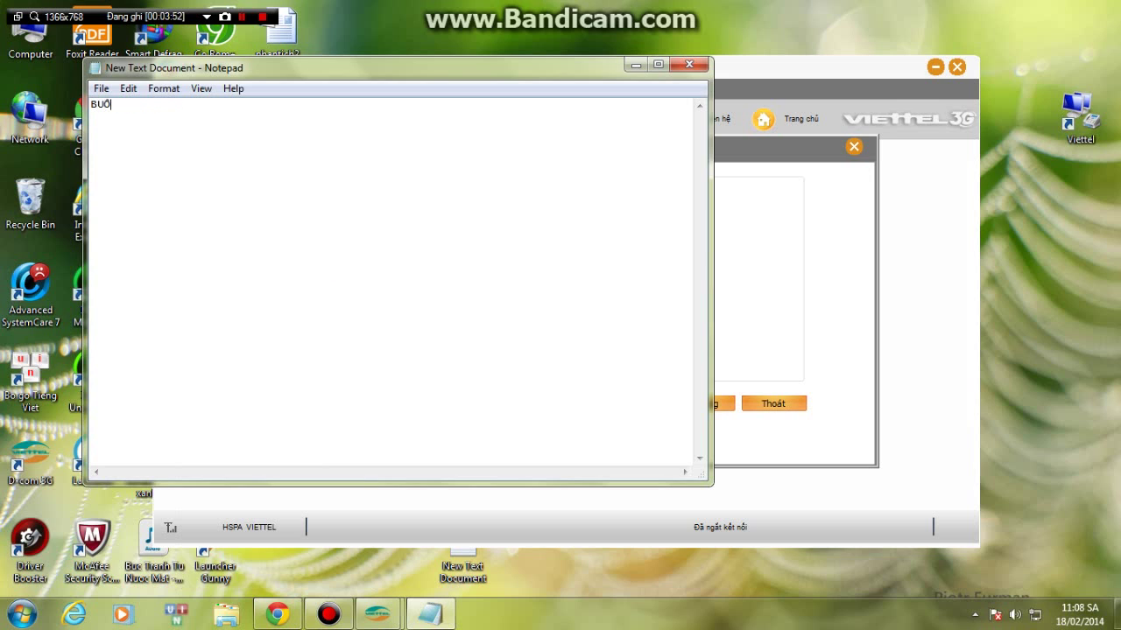
{"action": "type", "text": "I ĐÊM"}
{"action": "type", "text": " BAN"}
{"action": "type", "text": " CO THẾ"}
{"action": "type", "text": " BA"}
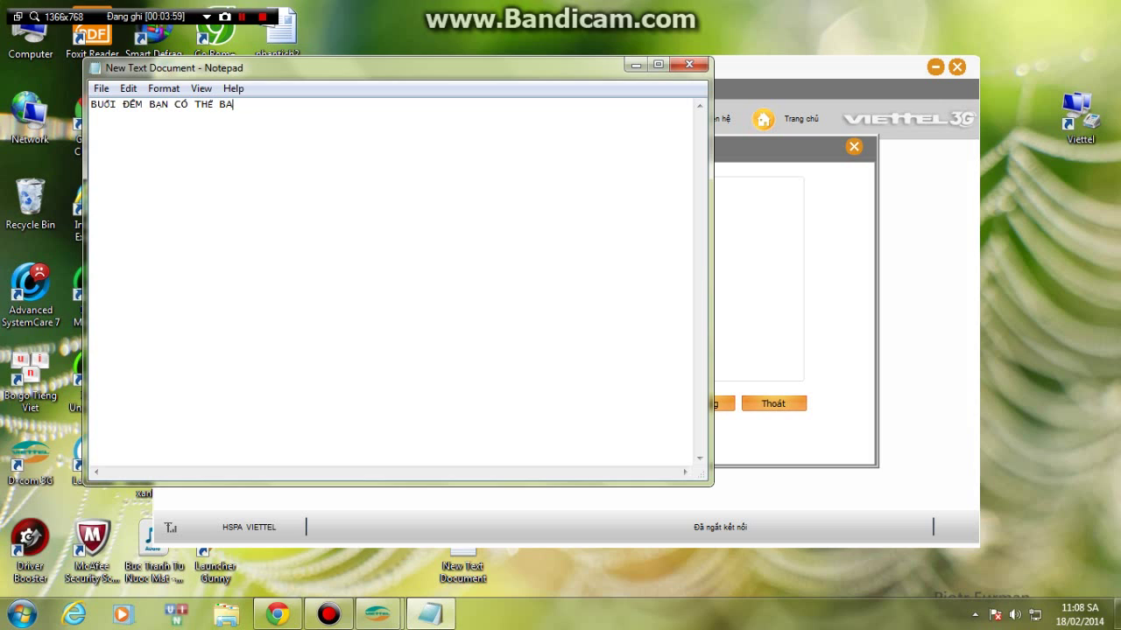
{"action": "type", "text": "N"}
{"action": "key", "text": "BackSpace"}
{"action": "type", "text": "T WI"}
{"action": "type", "text": "FI 3"}
{"action": "type", "text": " MAY"}
{"action": "type", "text": " XEM "}
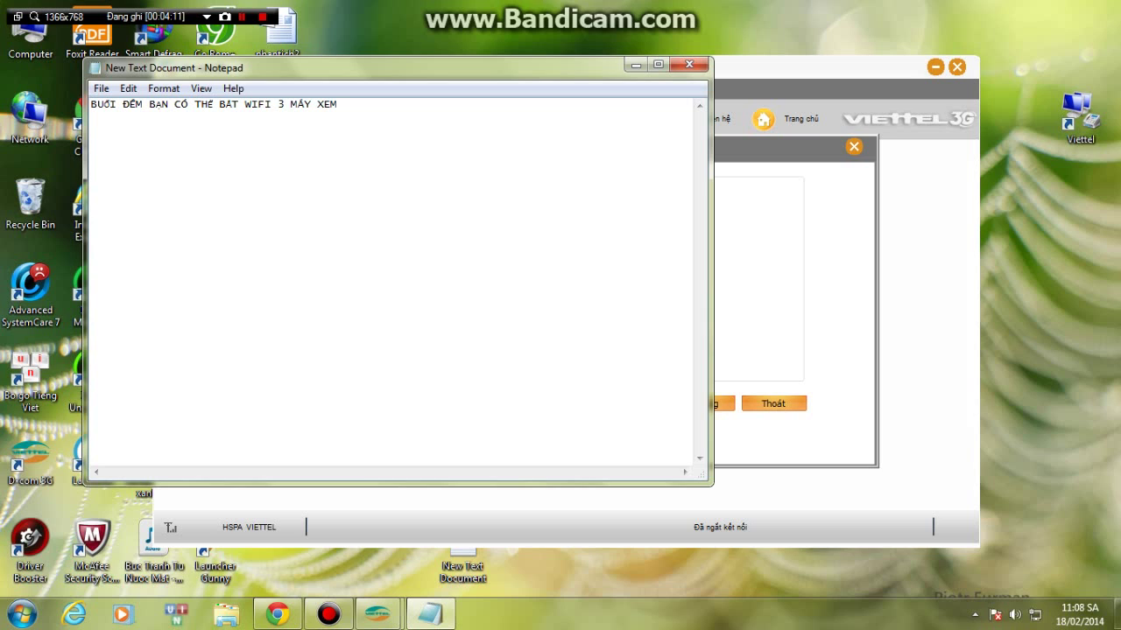
Step: Continue the note with "PHIM ỔN ĐỊNH. CÓ THỂ LÊN TỚI 6MB" and start a new line
{"action": "type", "text": "XI"}
{"action": "key", "text": "BackSpace"}
{"action": "key", "text": "BackSpace"}
{"action": "key", "text": "BackSpace"}
{"action": "type", "text": "PHIM ÔN ĐỊNH. CÓ"}
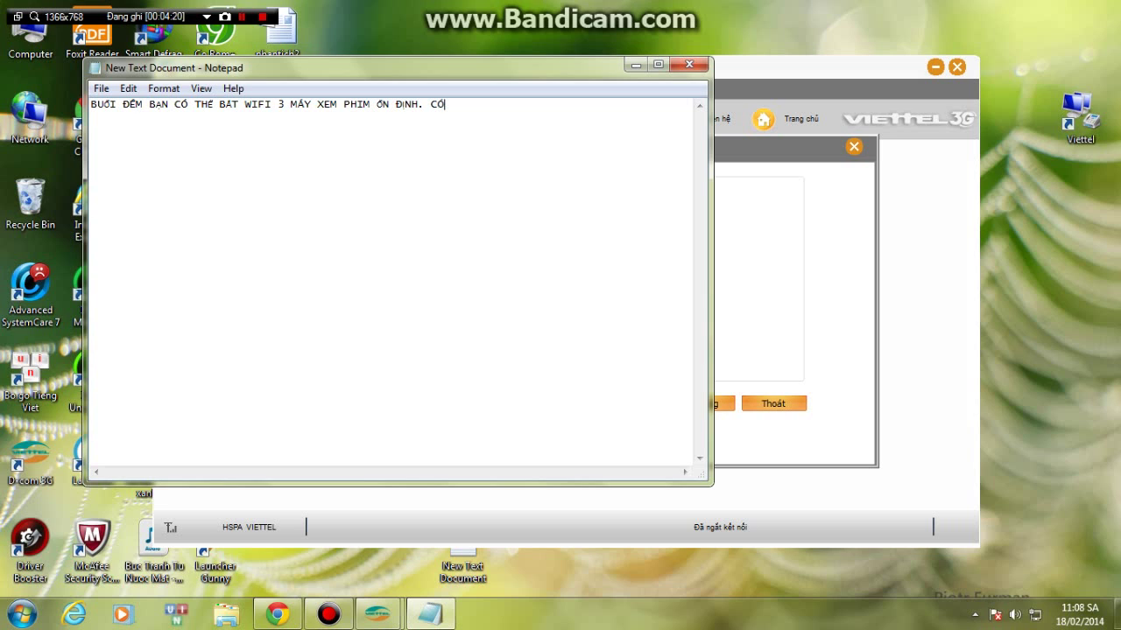
{"action": "type", "text": " THE"}
{"action": "type", "text": " LÊN "}
{"action": "type", "text": "TƠI"}
{"action": "type", "text": " 6M"}
{"action": "type", "text": "B"}
{"action": "key", "text": "Return"}
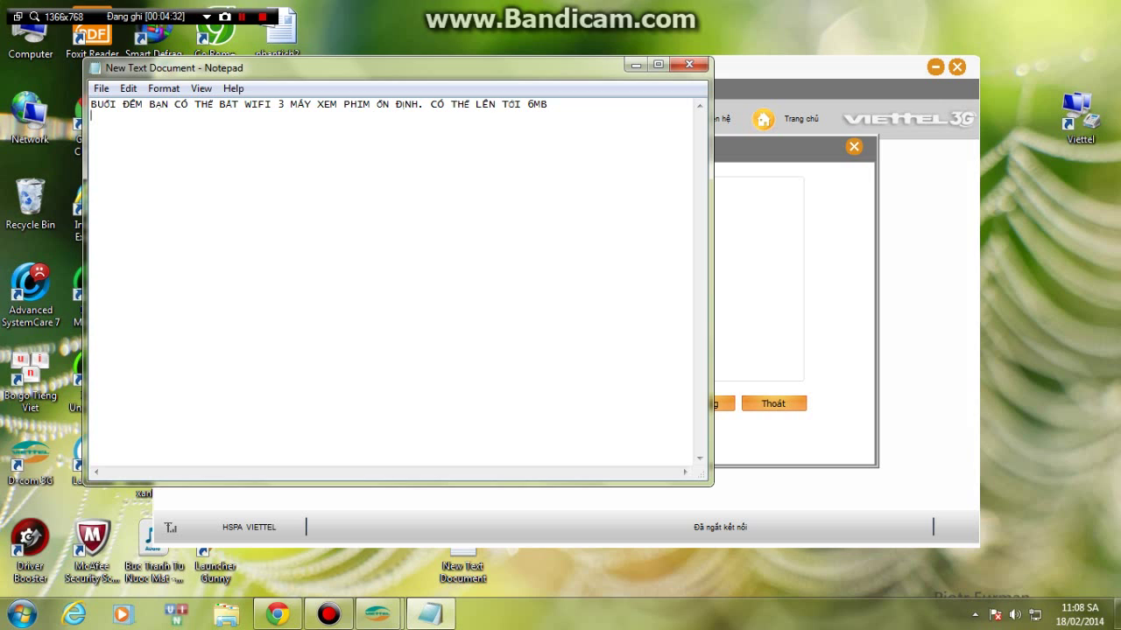
Step: Replace the Notepad note with "NHỚ LÀ CHỈ DCOM NÀO DÙNG DC THÔI NHÉ!" and switch back to the game page in Chrome
{"action": "key", "text": "ctrl+a"}
{"action": "key", "text": "Delete"}
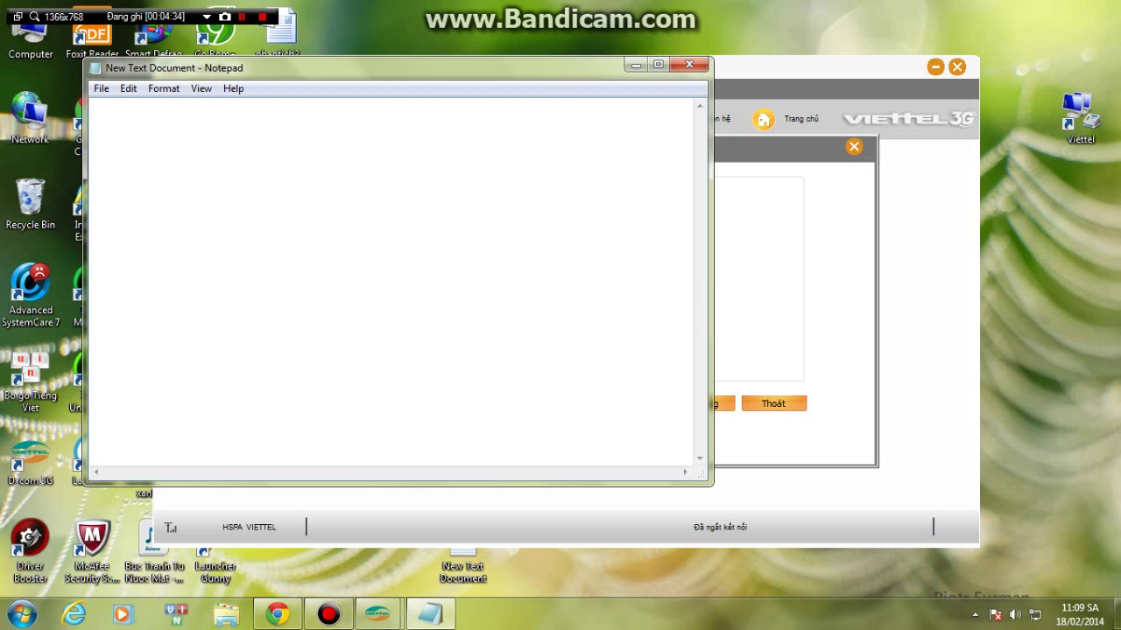
{"action": "type", "text": "NHO"}
{"action": "type", "text": " LÀ CHI"}
{"action": "type", "text": " DCOM NAO"}
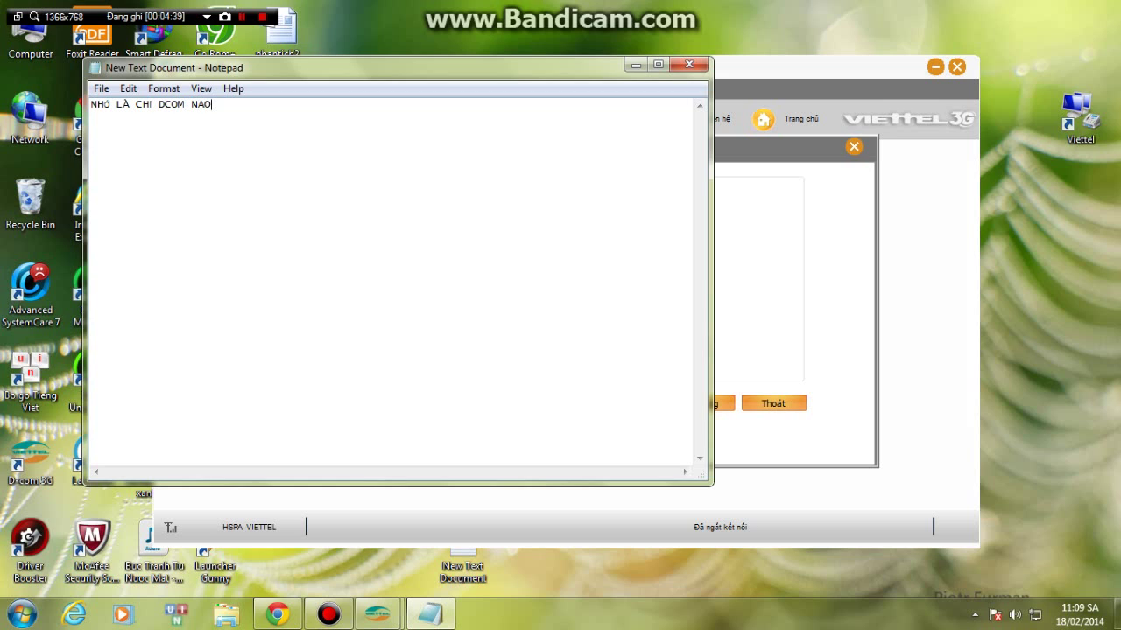
{"action": "type", "text": "f DUNG"}
{"action": "type", "text": " DC THÔI"}
{"action": "type", "text": " NHÉ!"}
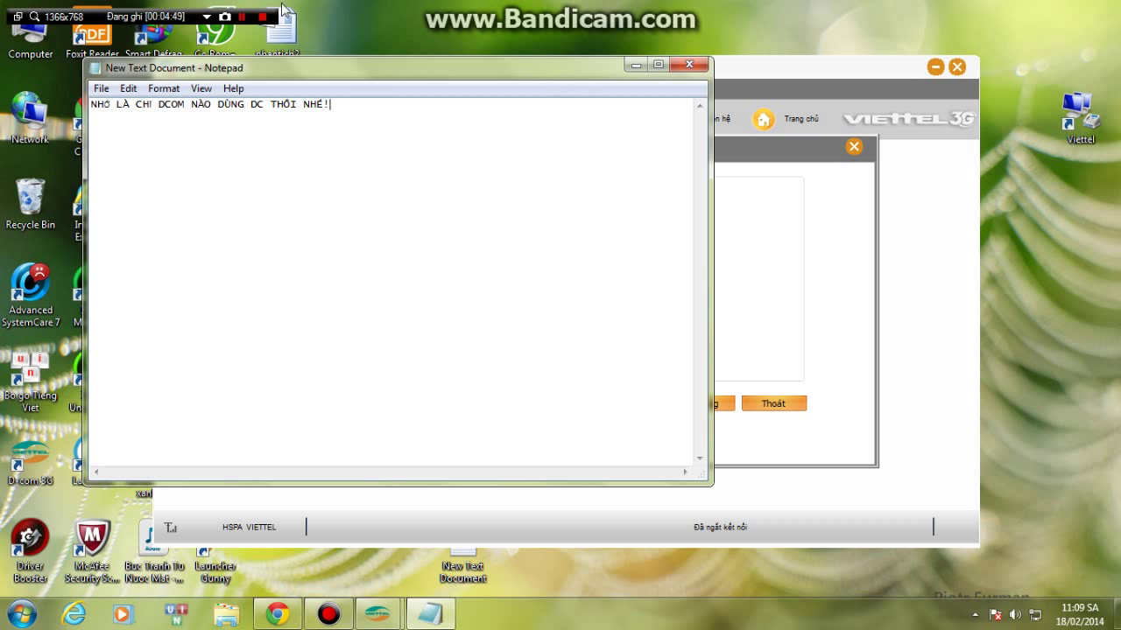
{"action": "left_click", "coordinate": [277, 614]}
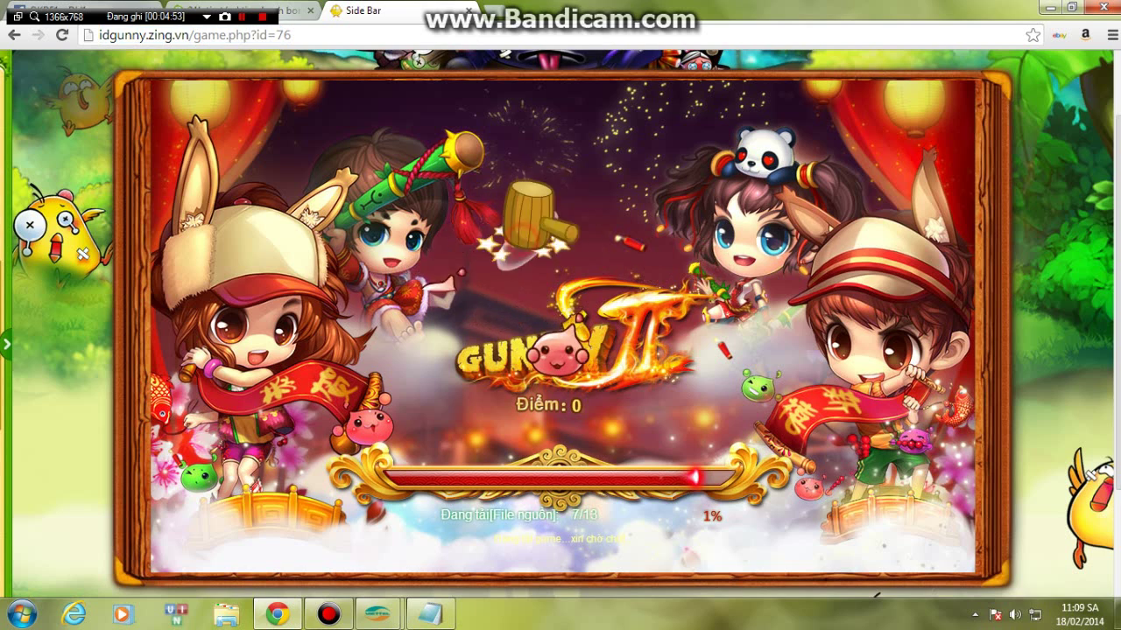